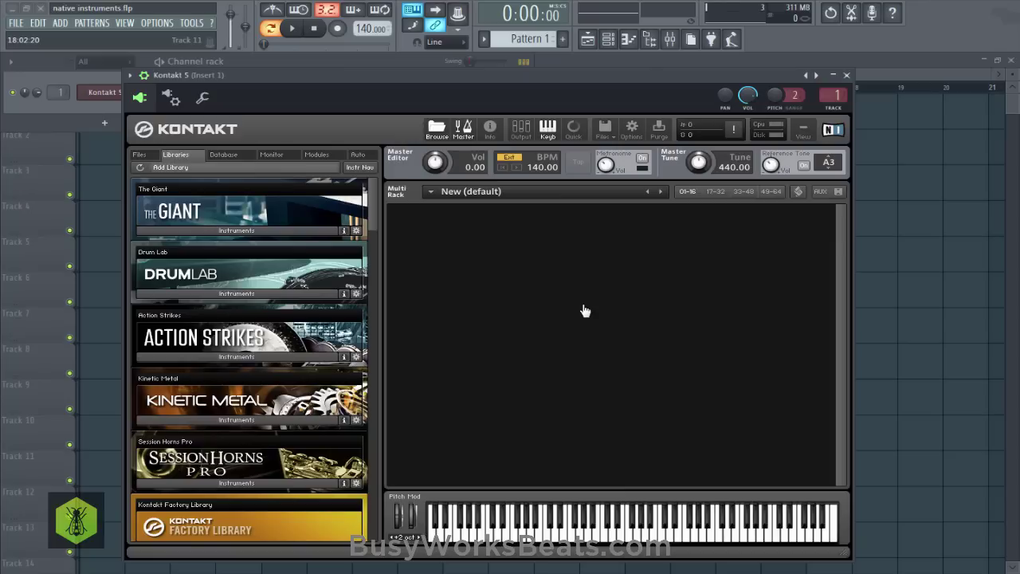
Look through the list of installed instrument libraries to see which collections are available.
scroll(585, 310, "down", 3)
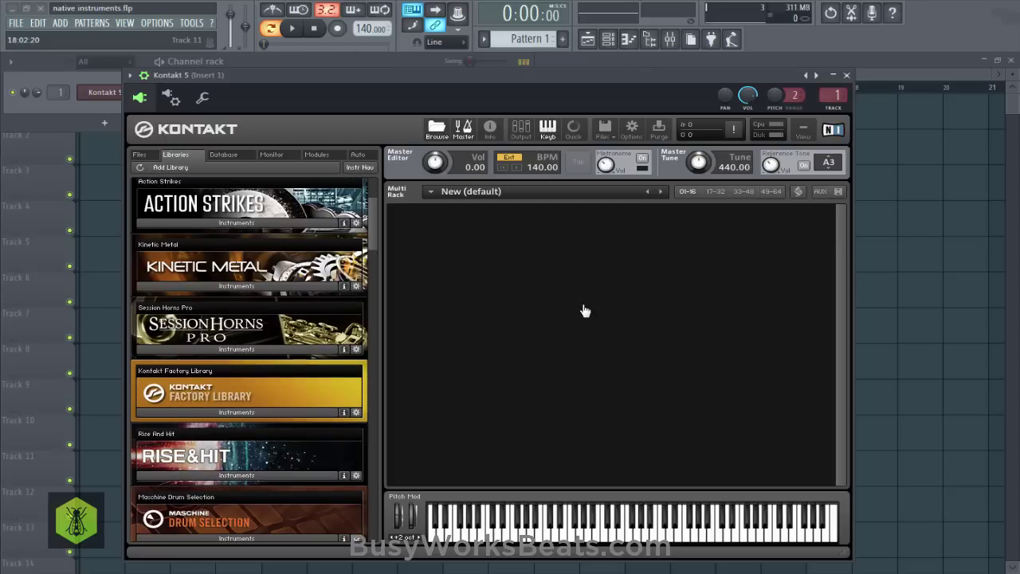
scroll(585, 309, "down", 20)
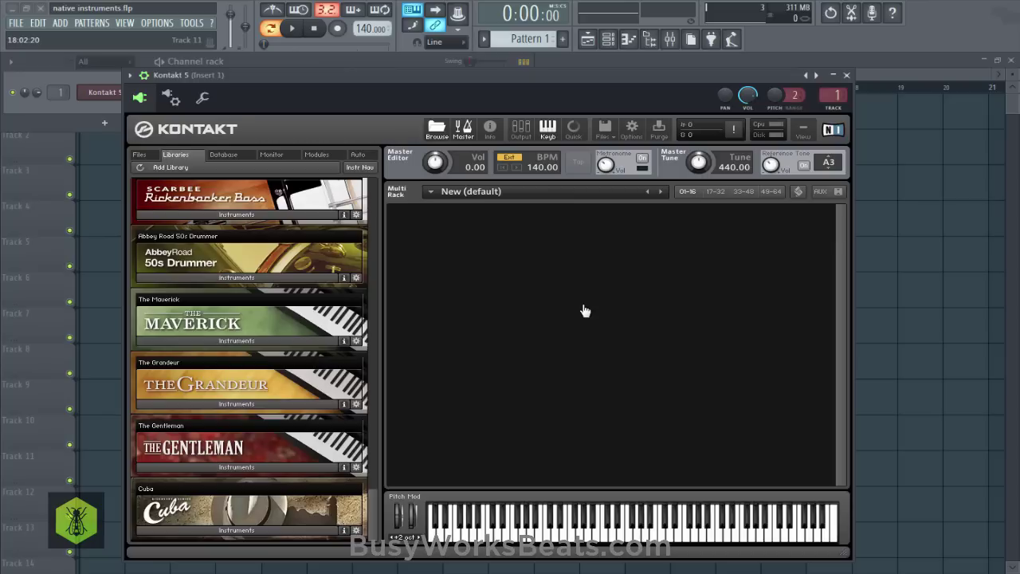
scroll(585, 310, "up", 20)
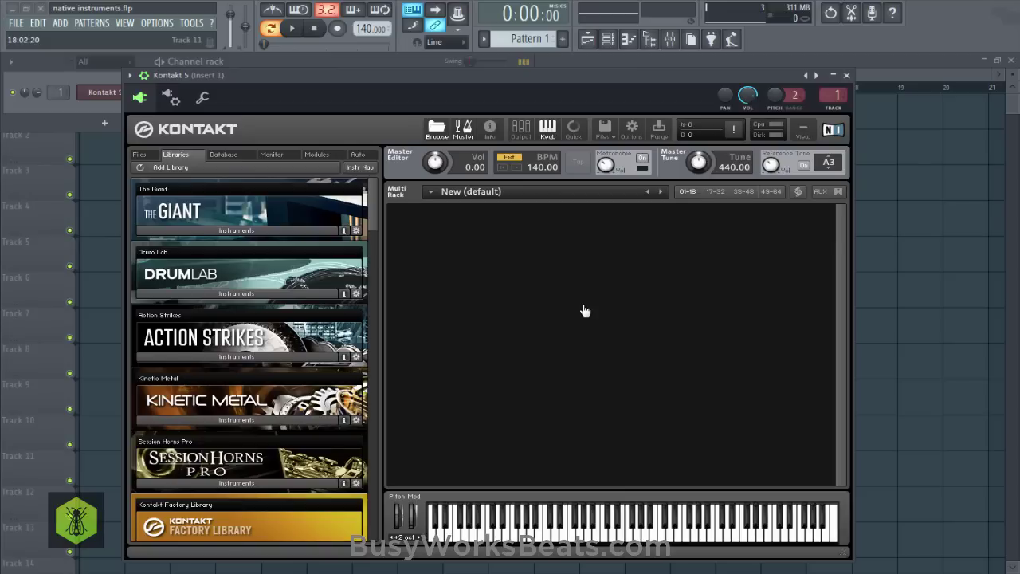
scroll(585, 311, "down", 10)
scroll(586, 311, "down", 8)
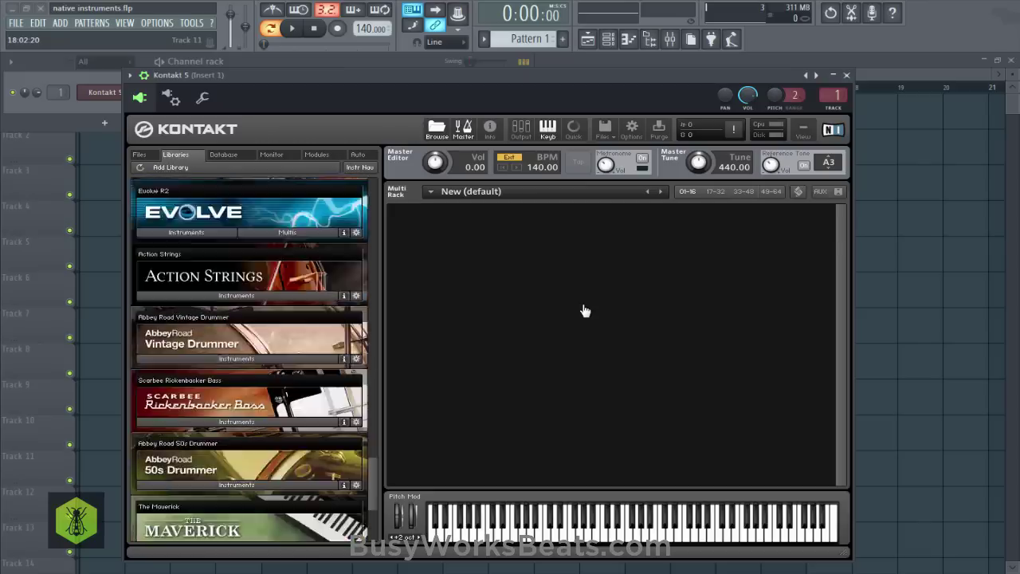
scroll(586, 311, "up", 8)
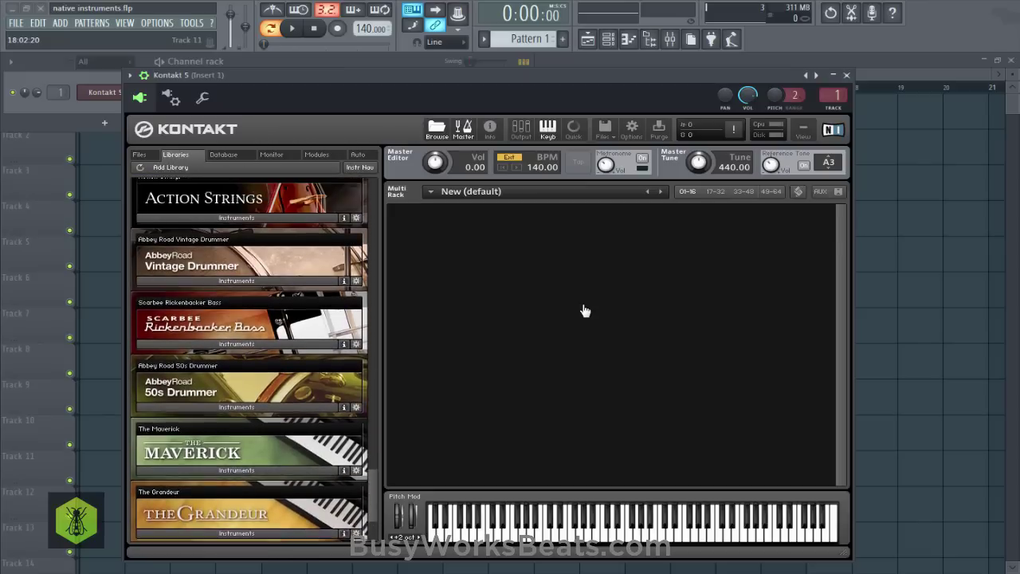
scroll(585, 311, "up", 1)
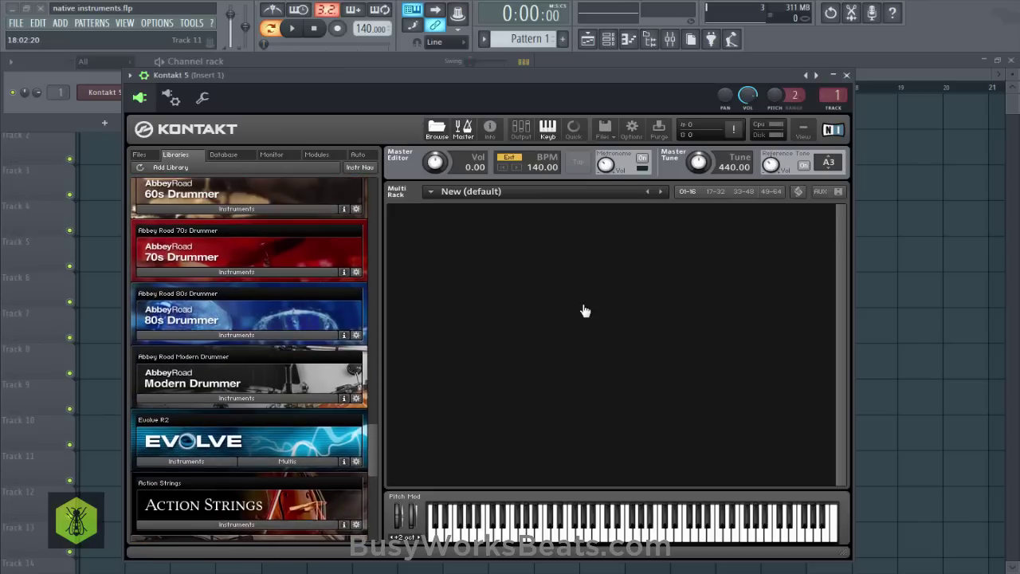
scroll(586, 310, "up", 5)
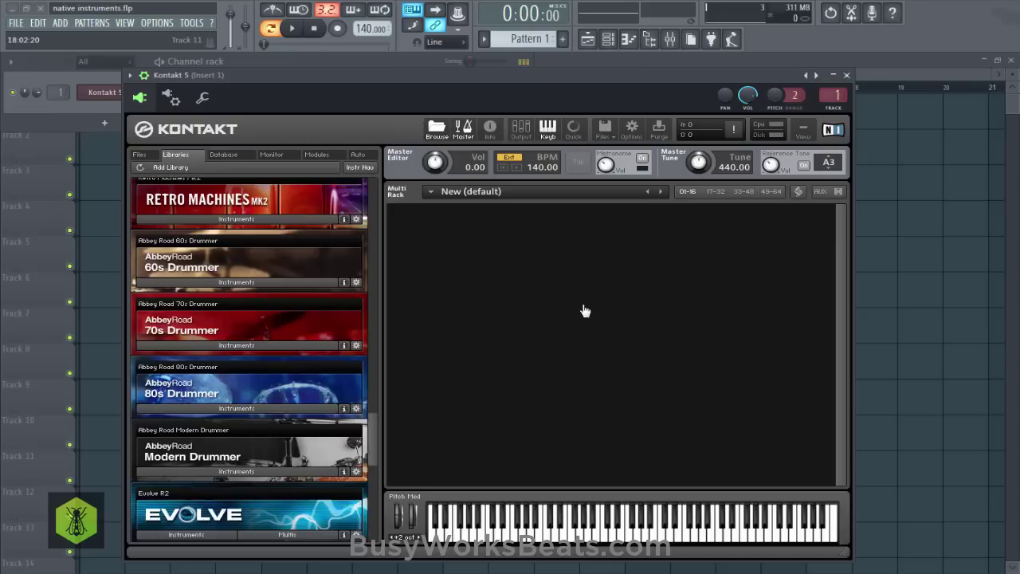
scroll(586, 311, "up", 10)
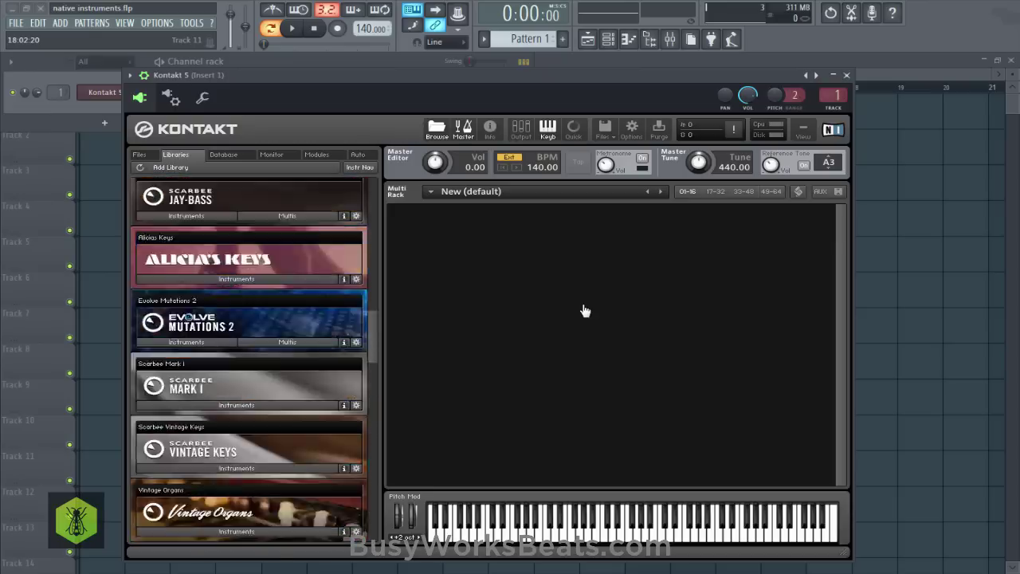
scroll(586, 310, "down", 2)
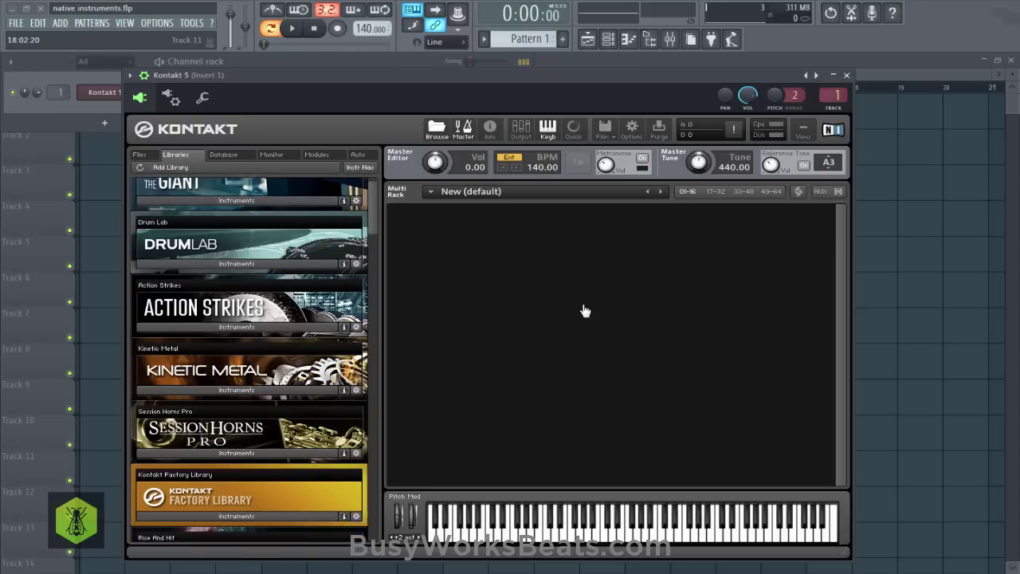
scroll(586, 311, "up", 2)
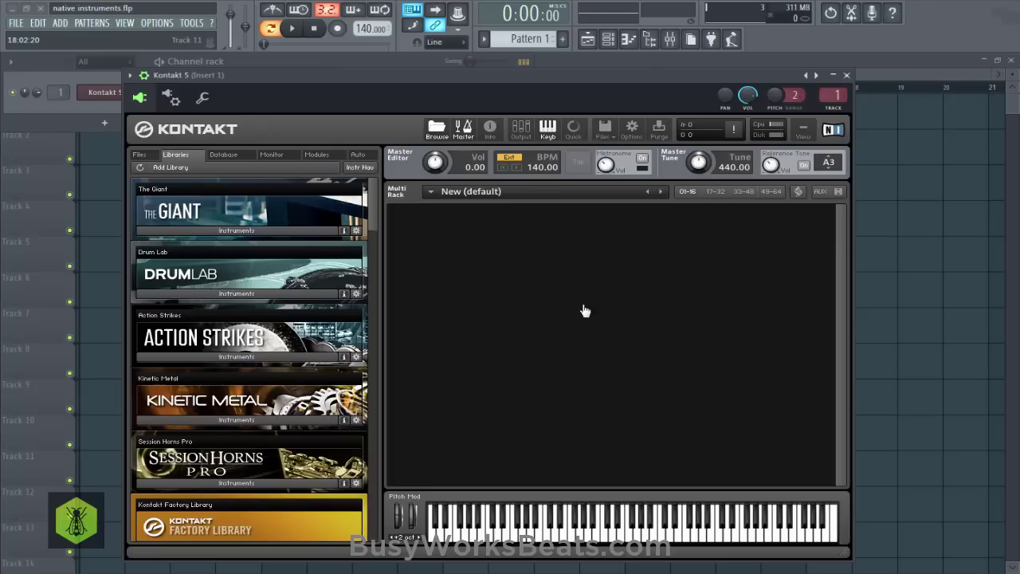
scroll(585, 311, "down", 10)
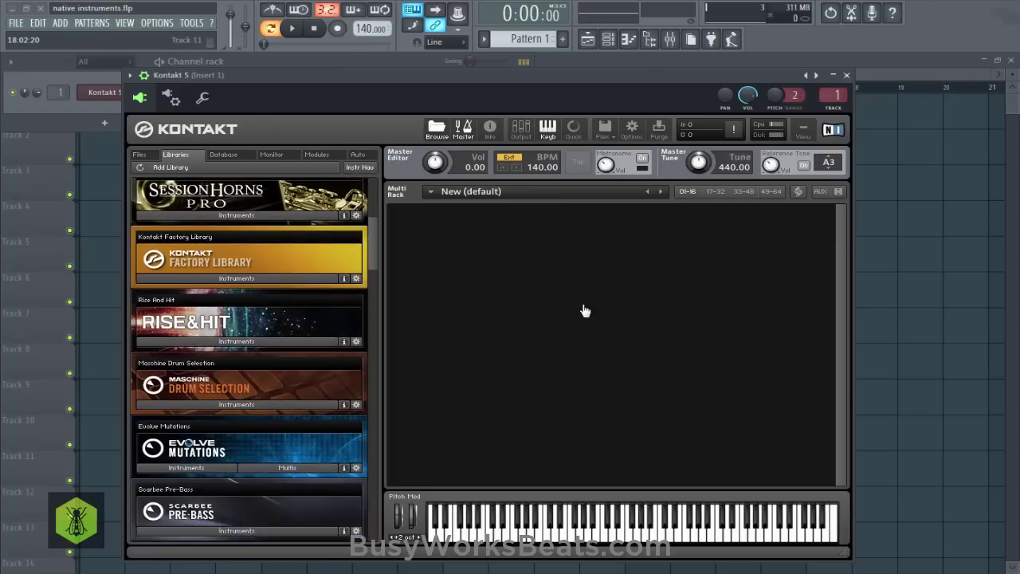
scroll(585, 311, "up", 10)
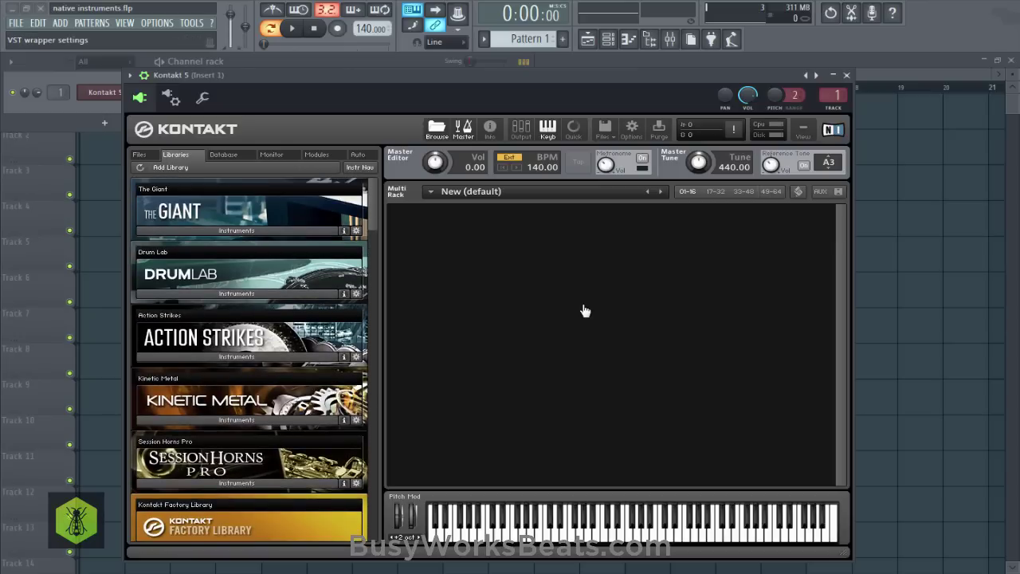
Enable Notify about rendering mode in the Kontakt wrapper's processing settings and return to the instrument interface.
left_click(169, 96)
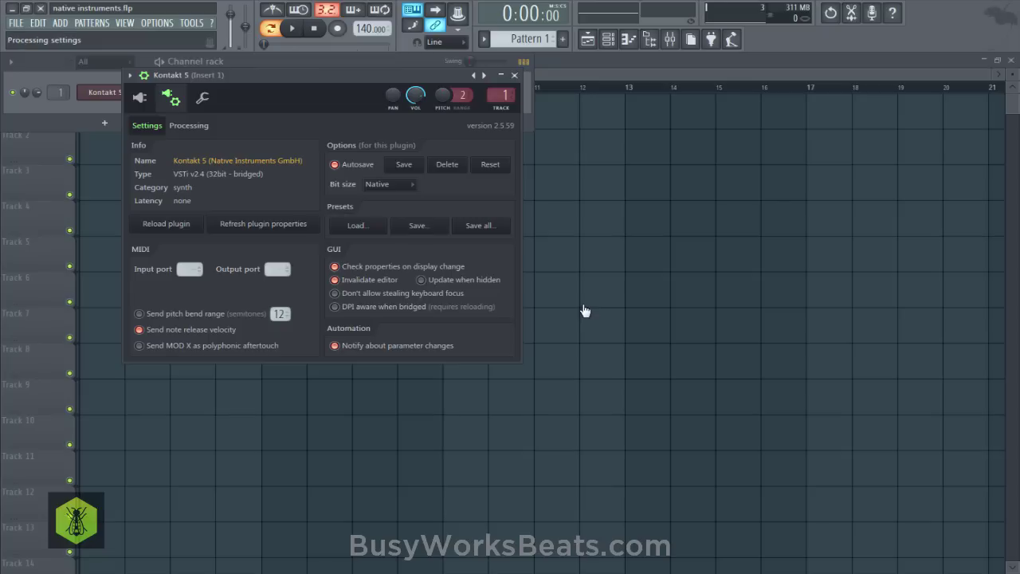
left_click(189, 125)
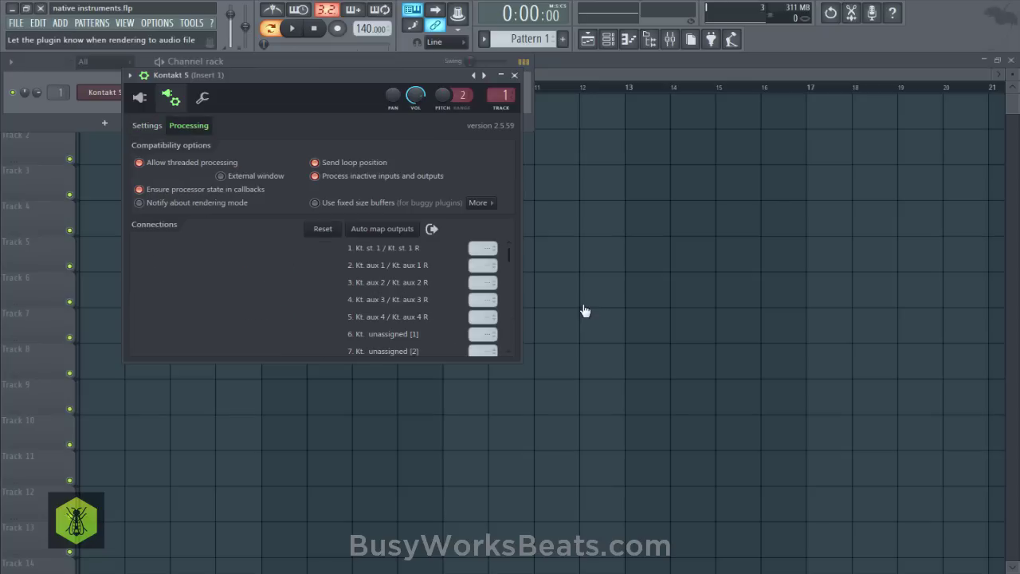
left_click(139, 202)
left_click(140, 98)
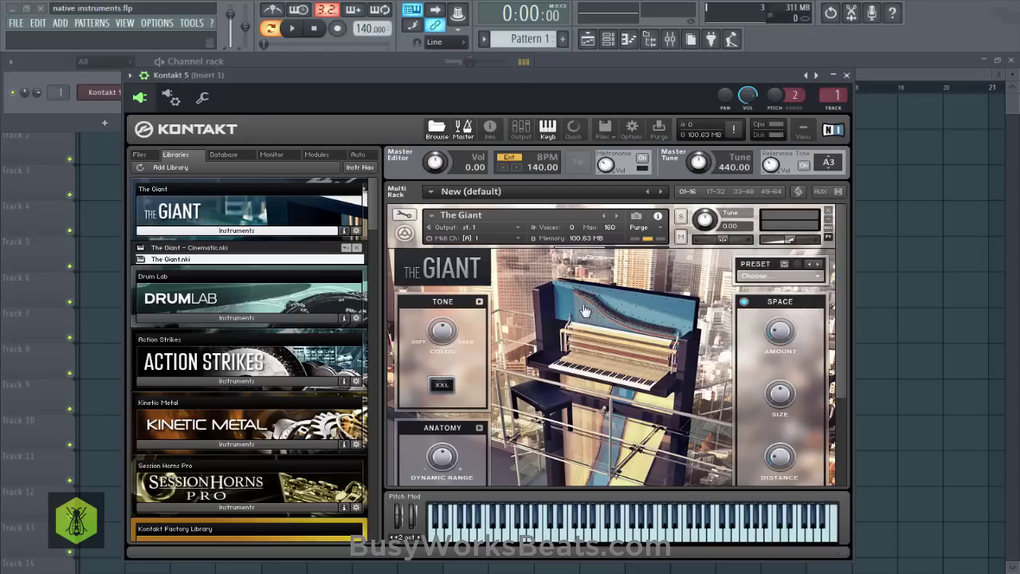
Examine The Giant's tone, anatomy and space controls in the rack.
scroll(584, 311, "down", 3)
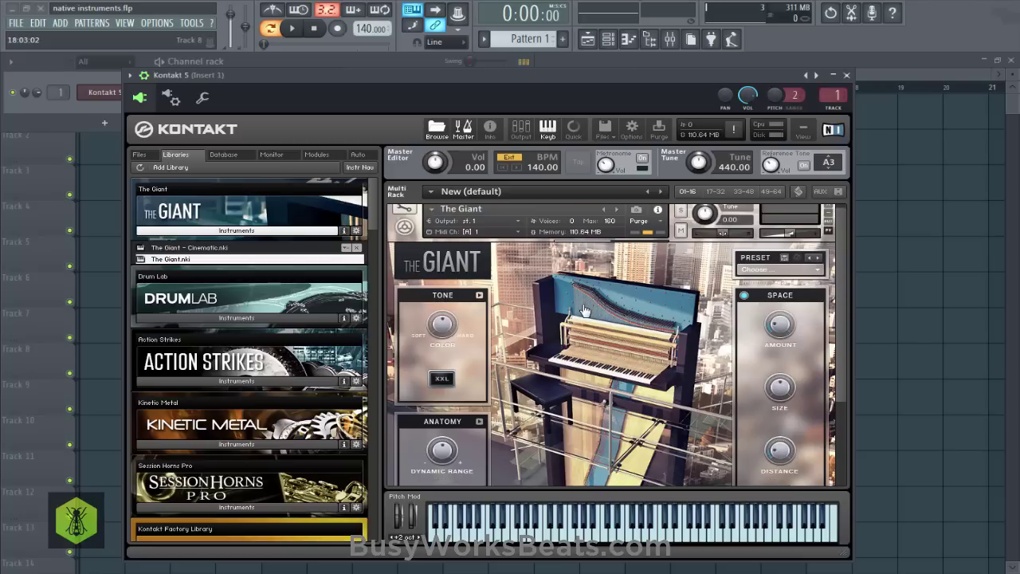
scroll(584, 310, "down", 1)
scroll(584, 311, "up", 1)
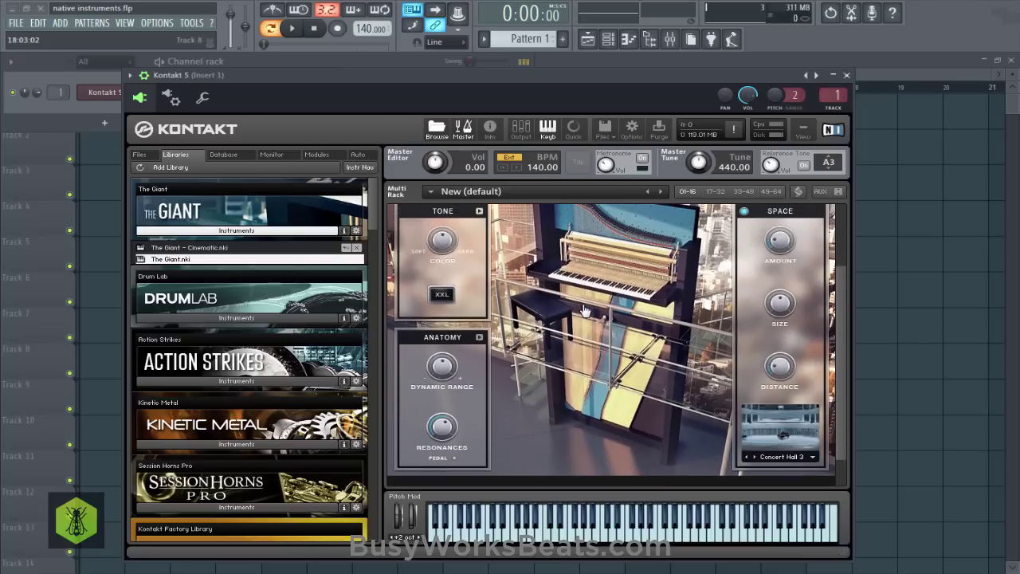
scroll(584, 311, "up", 4)
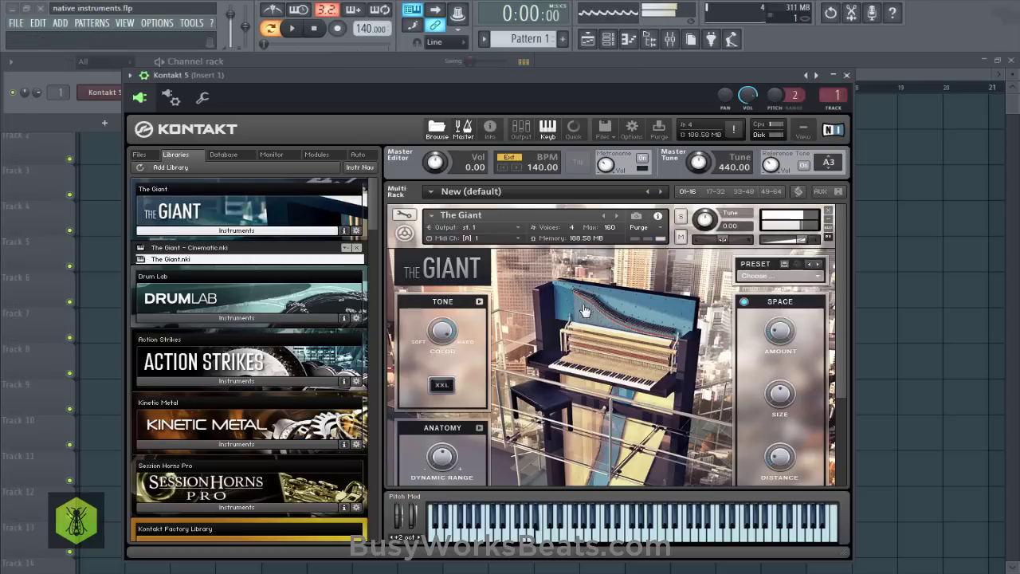
Remove The Giant from the multi rack without saving changes to the instrument.
key("F6")
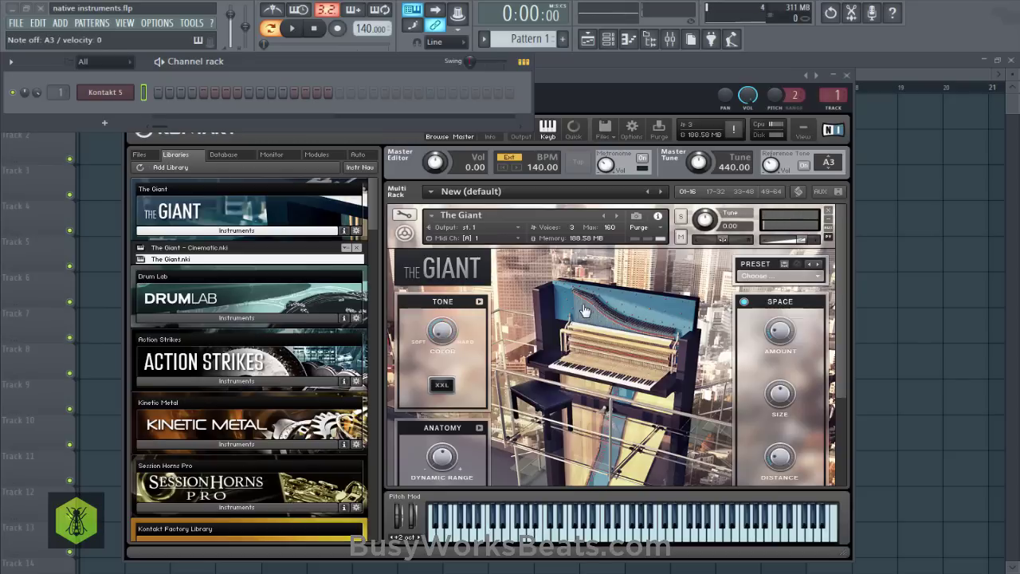
left_click(584, 310)
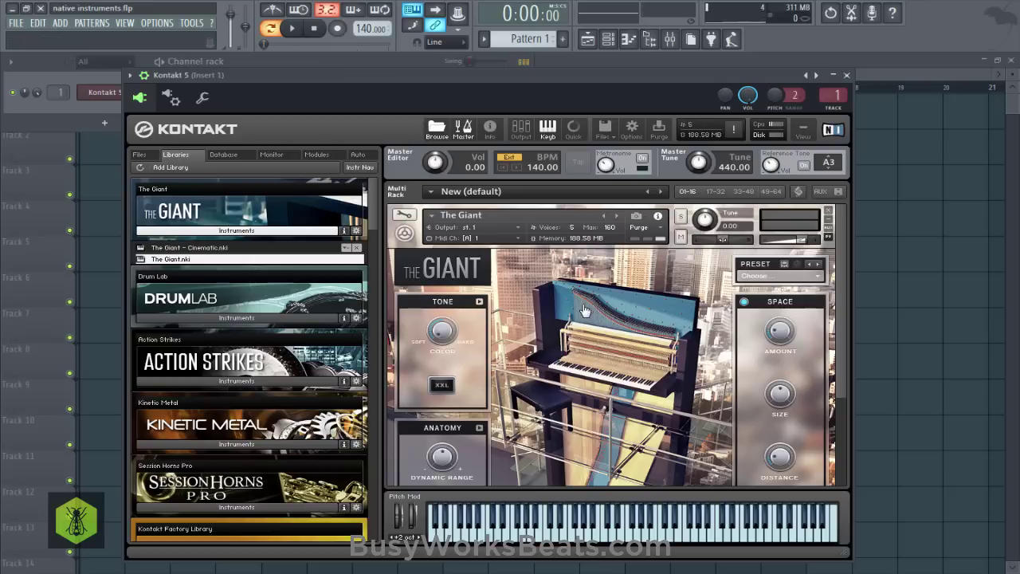
left_click(828, 211)
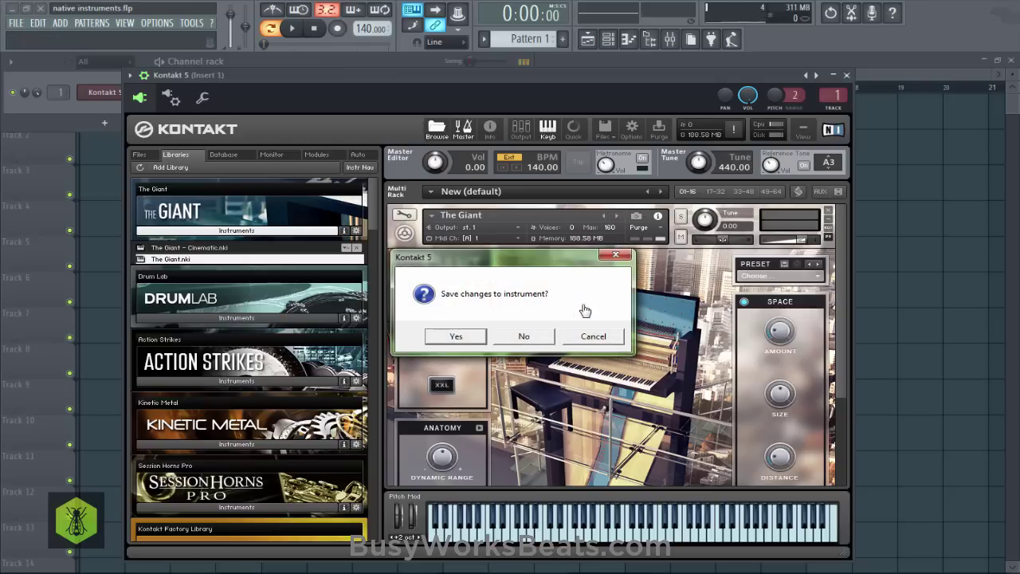
key("n")
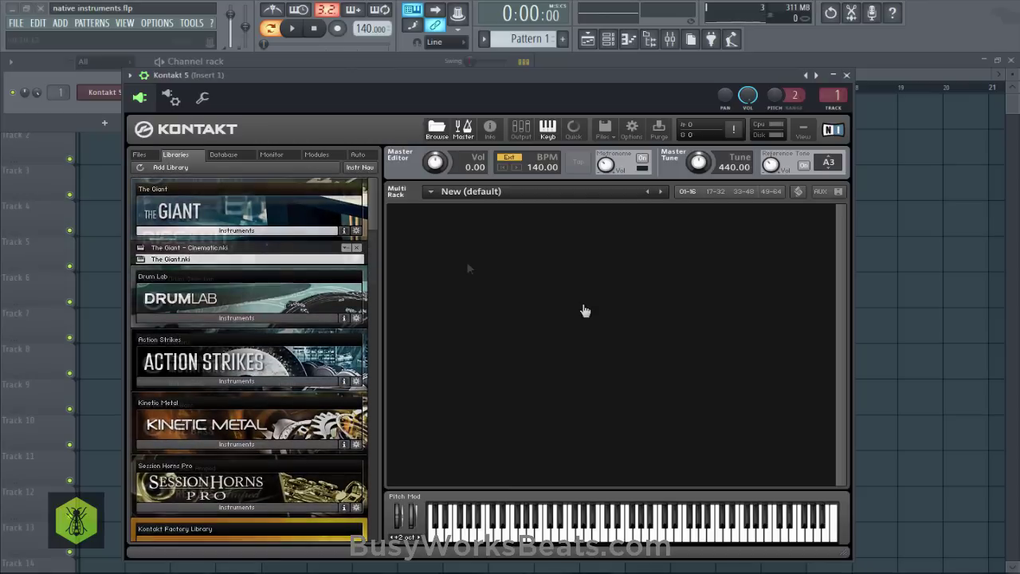
Load Session Horns Pro - Performance from the Session Horns Pro library and look over its section presets.
scroll(381, 273, "down", 5)
scroll(373, 262, "up", 5)
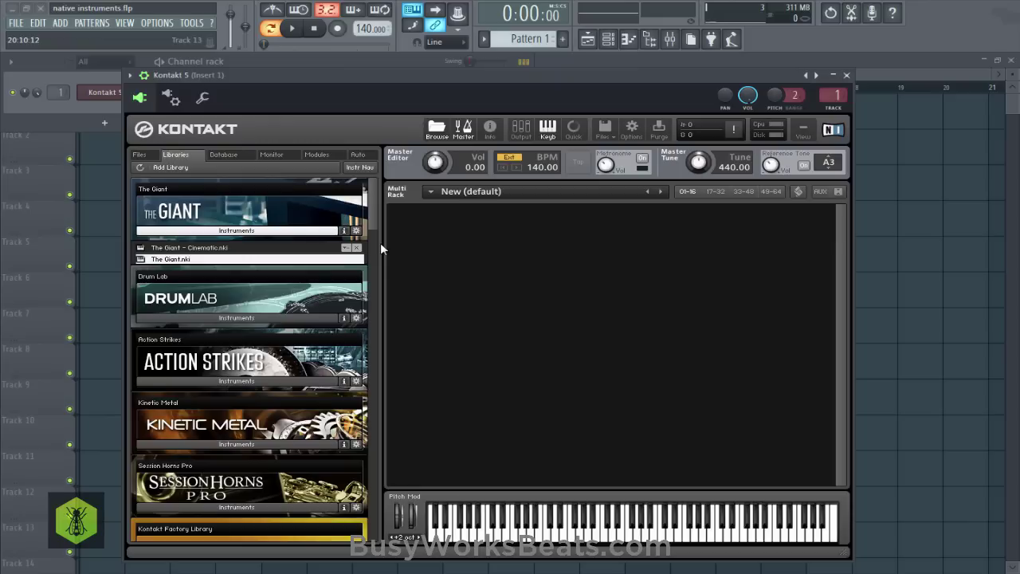
scroll(374, 210, "down", 2)
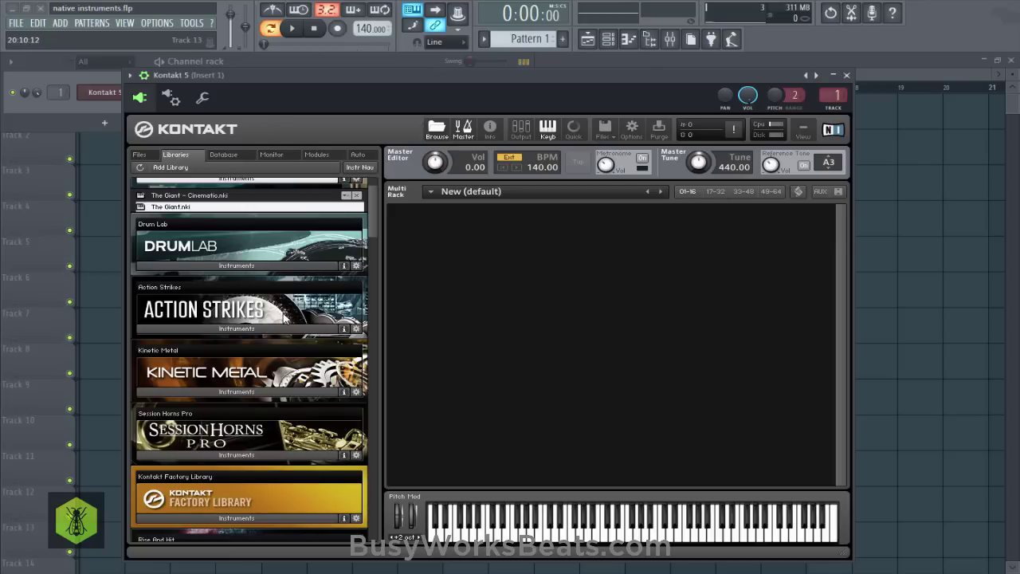
left_click_drag(371, 235, 375, 241)
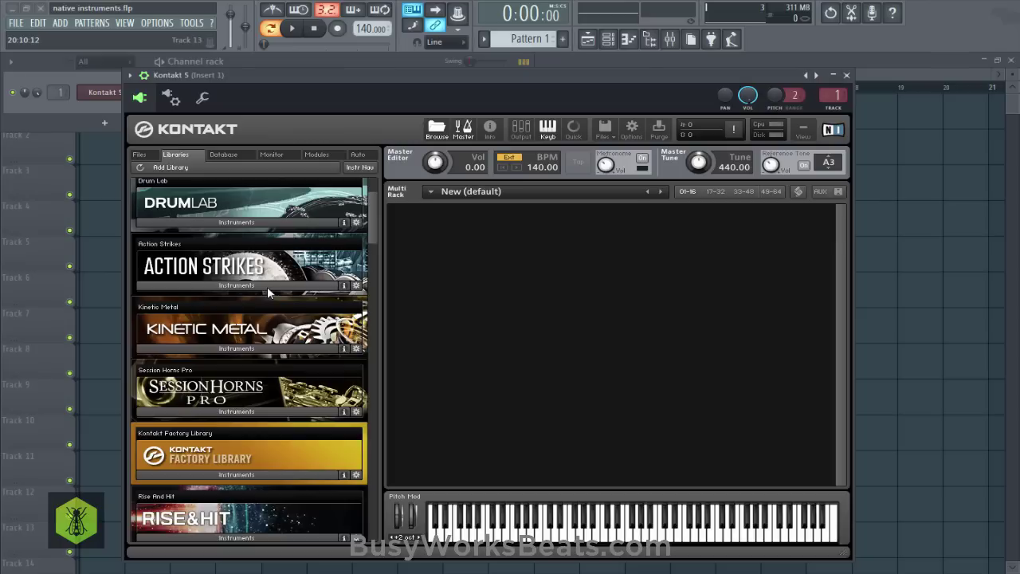
scroll(374, 228, "down", 3)
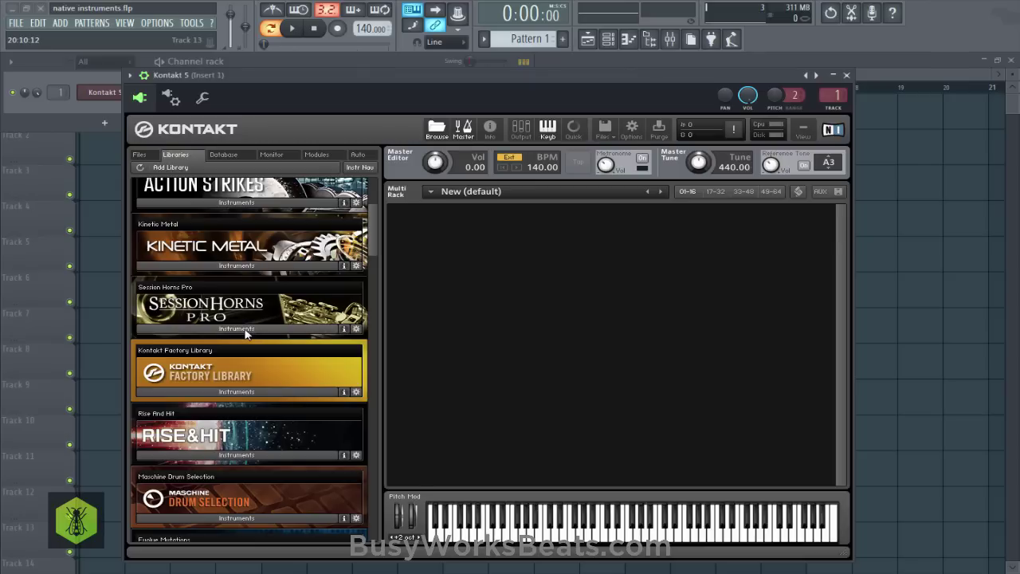
left_click(244, 329)
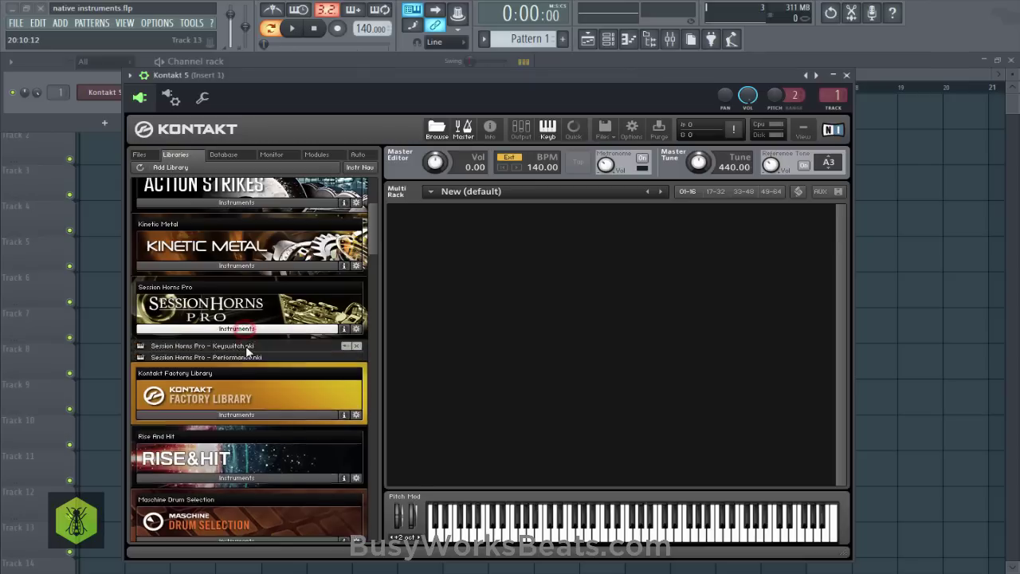
double_click(241, 357)
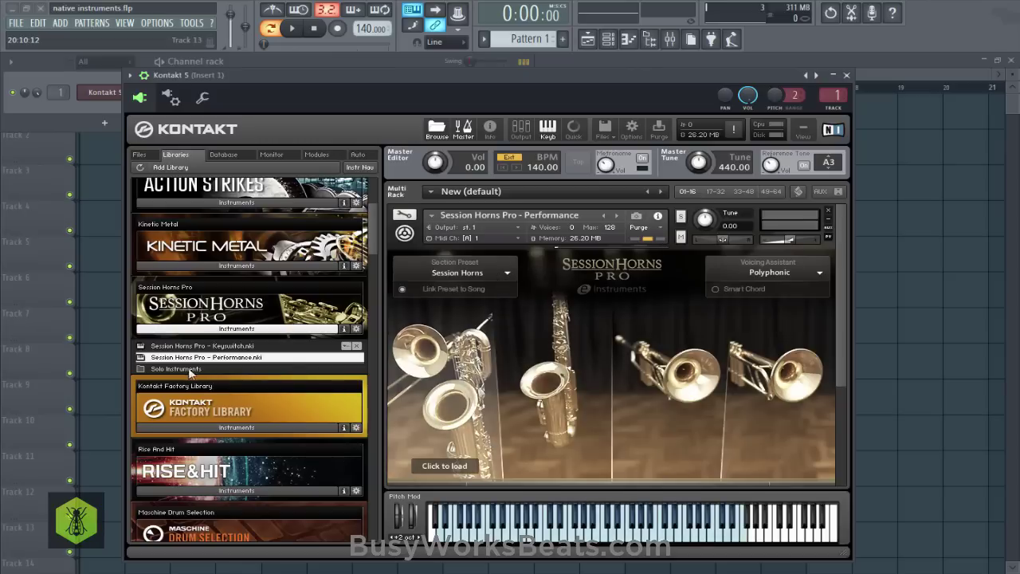
left_click(468, 273)
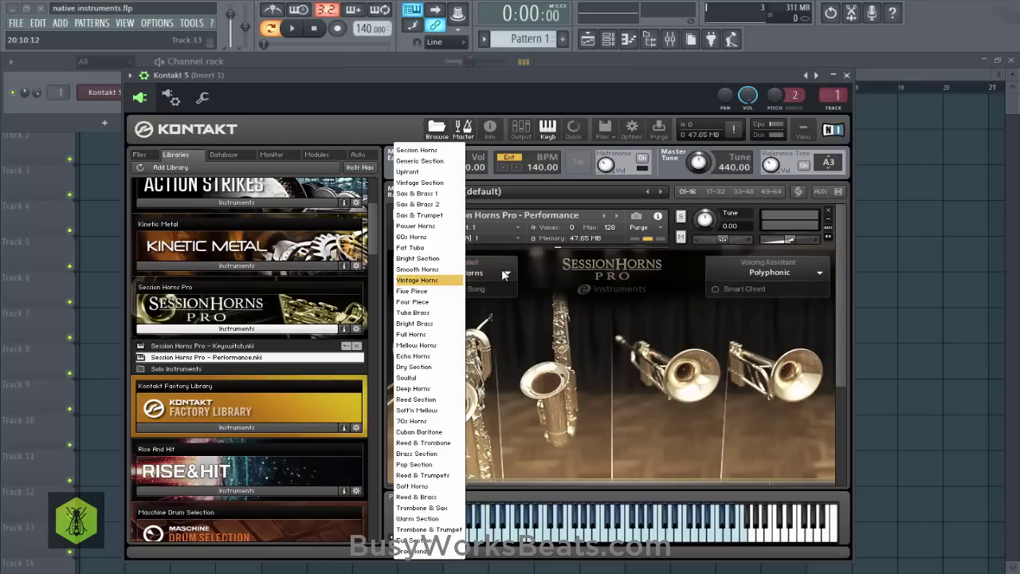
left_click(503, 273)
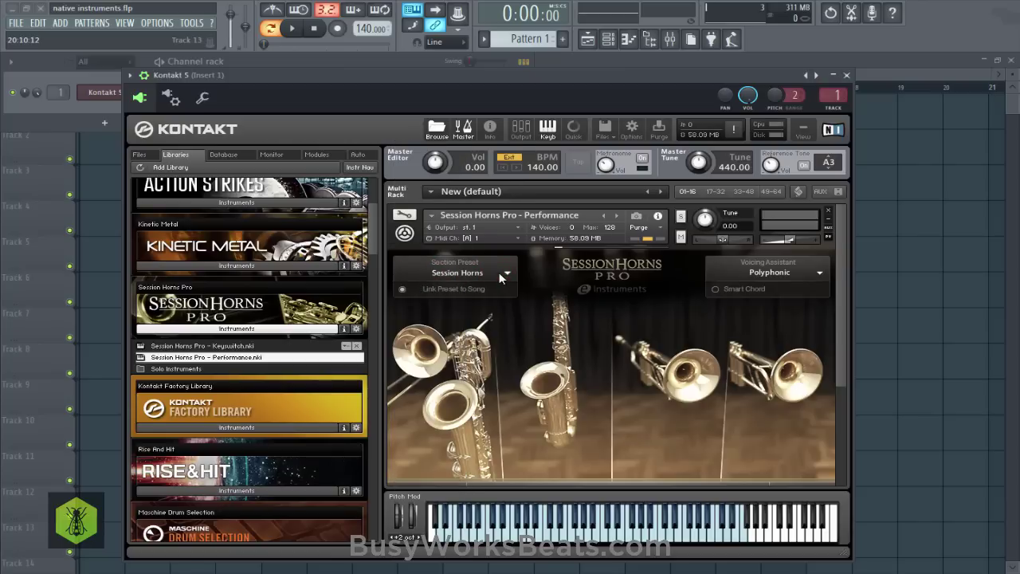
Set the horns' articulation threshold to 56 and the velocity switch articulation to FoPiCre 4Beat.
left_click_drag(838, 318, 835, 401)
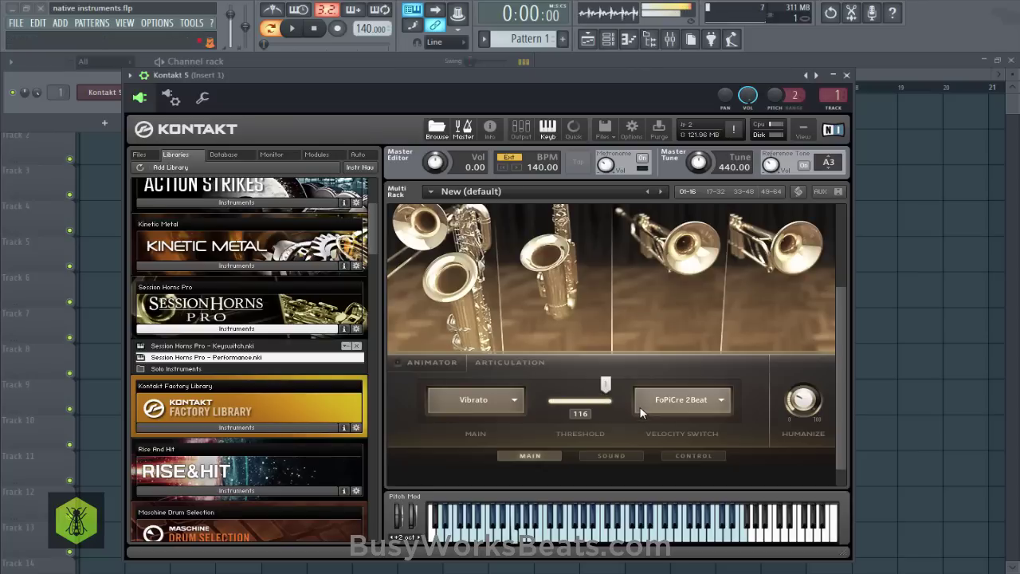
left_click_drag(605, 386, 551, 389)
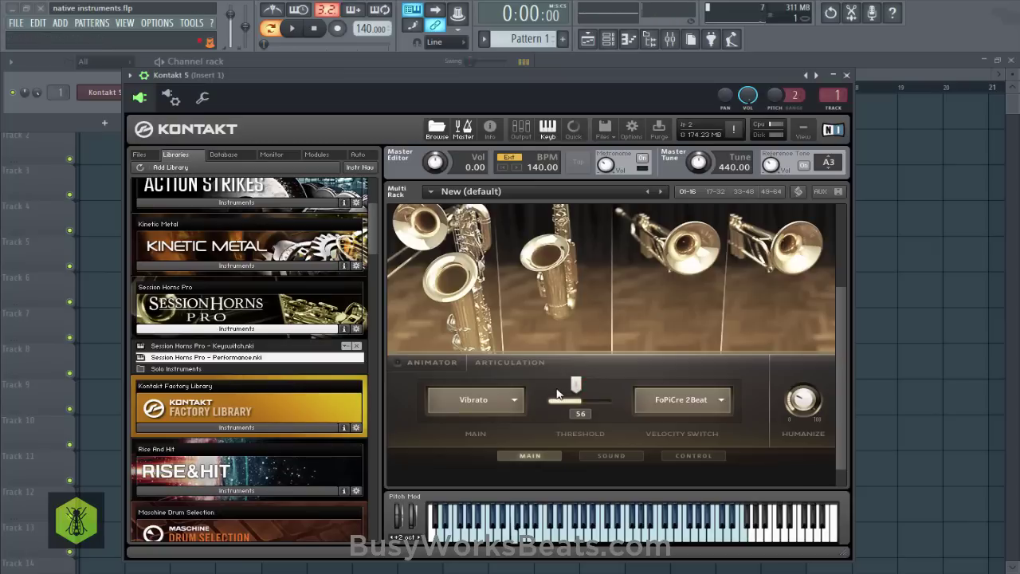
left_click(663, 399)
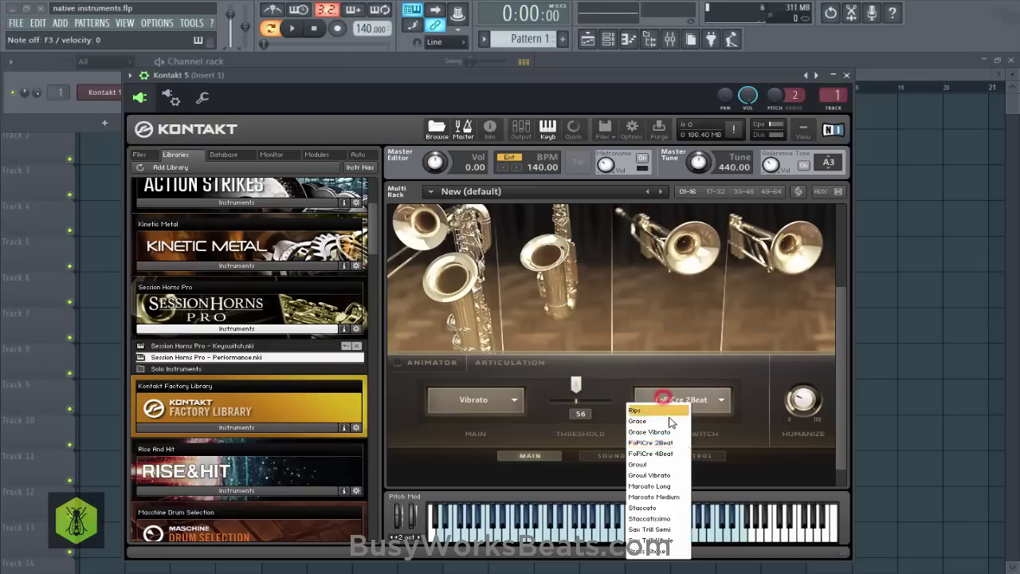
left_click(669, 448)
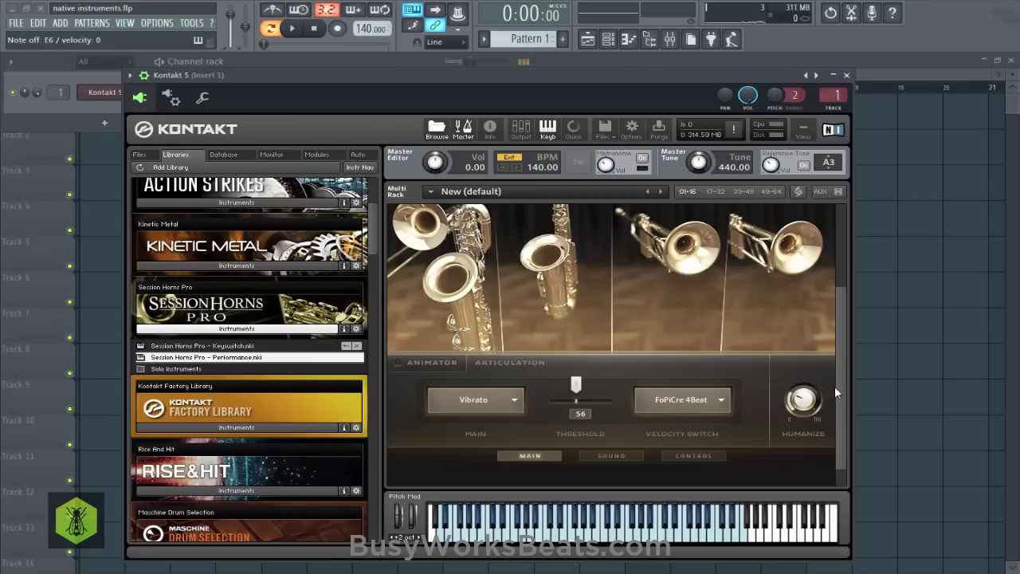
Try the Rips and Grace velocity switch articulations on the horns, and set the velocity switch to Brass Shake.
left_click(674, 398)
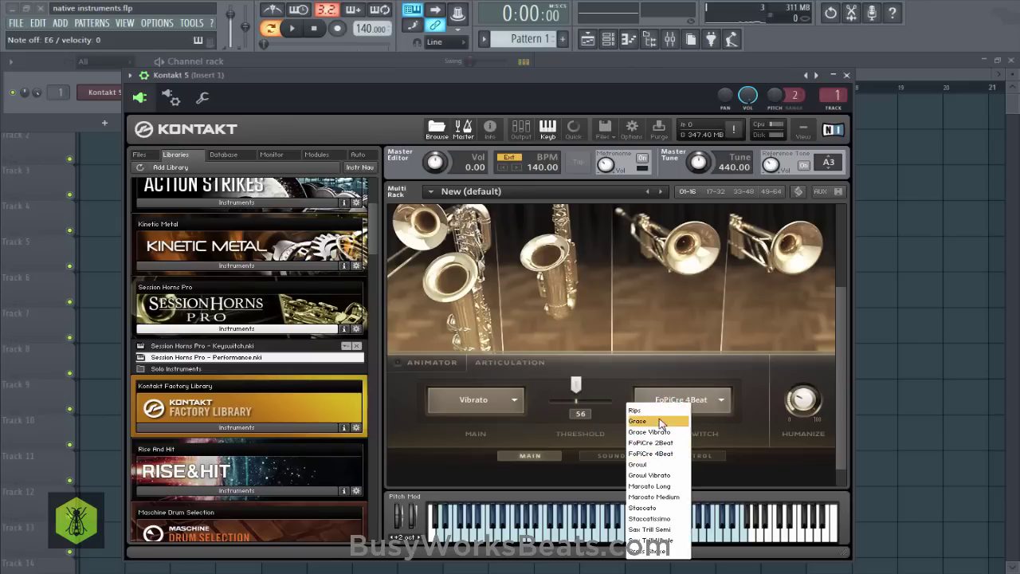
left_click(652, 411)
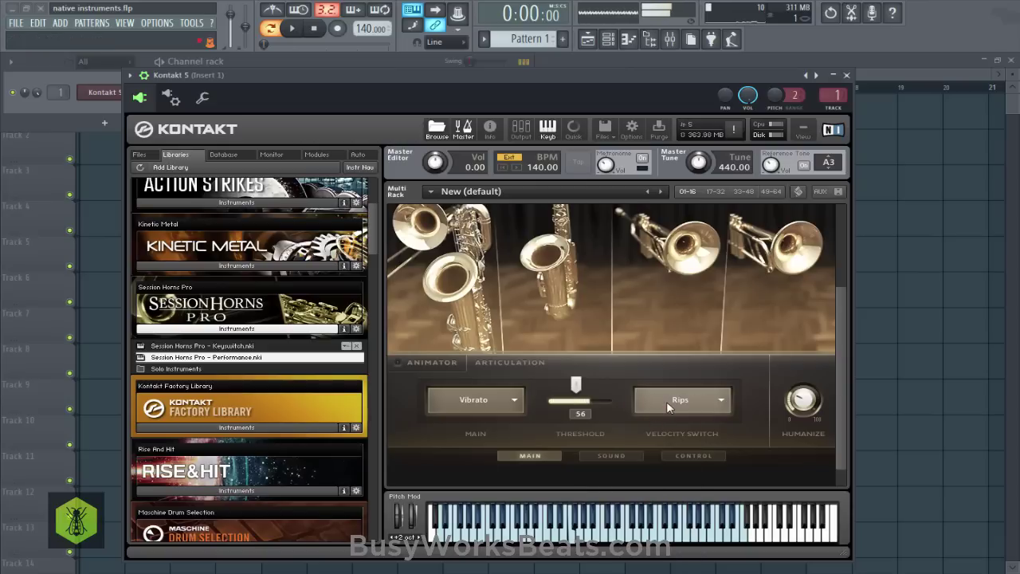
left_click(667, 403)
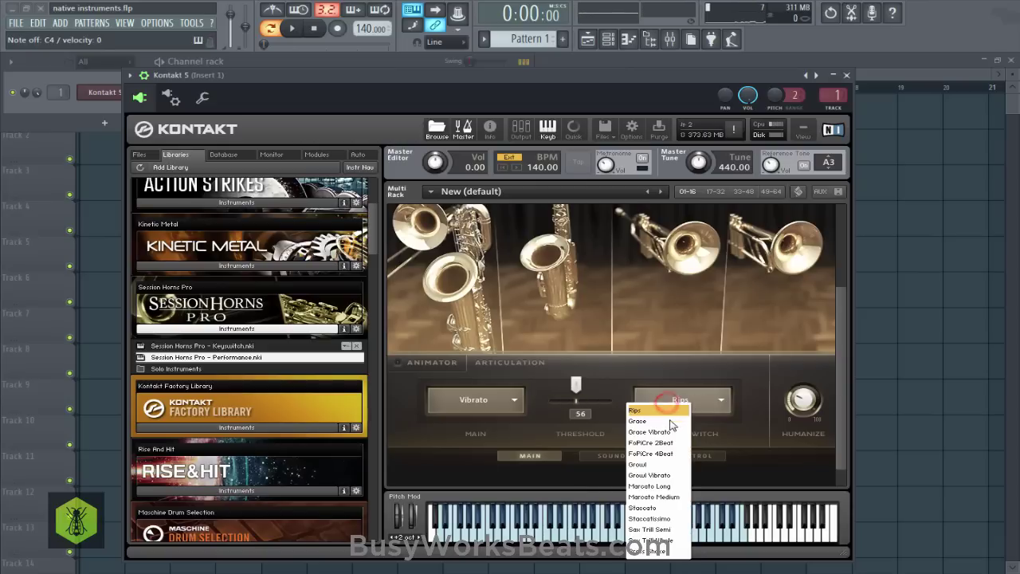
left_click(674, 420)
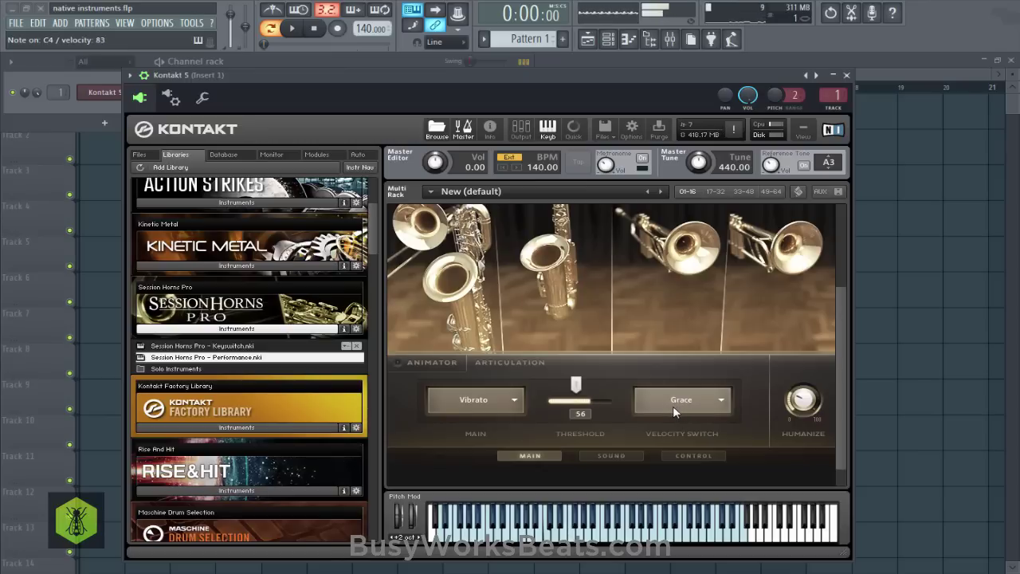
left_click(673, 407)
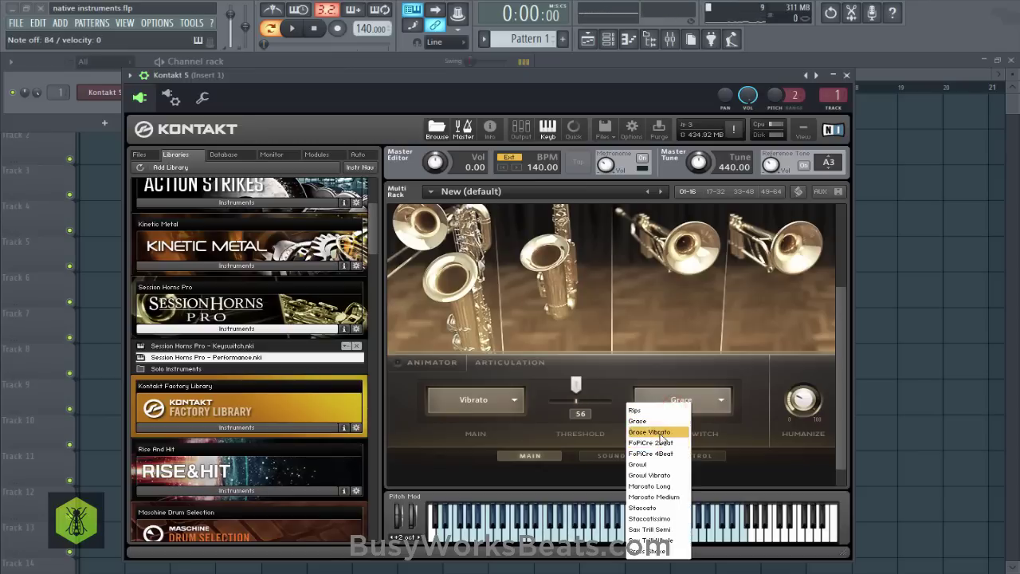
left_click(658, 550)
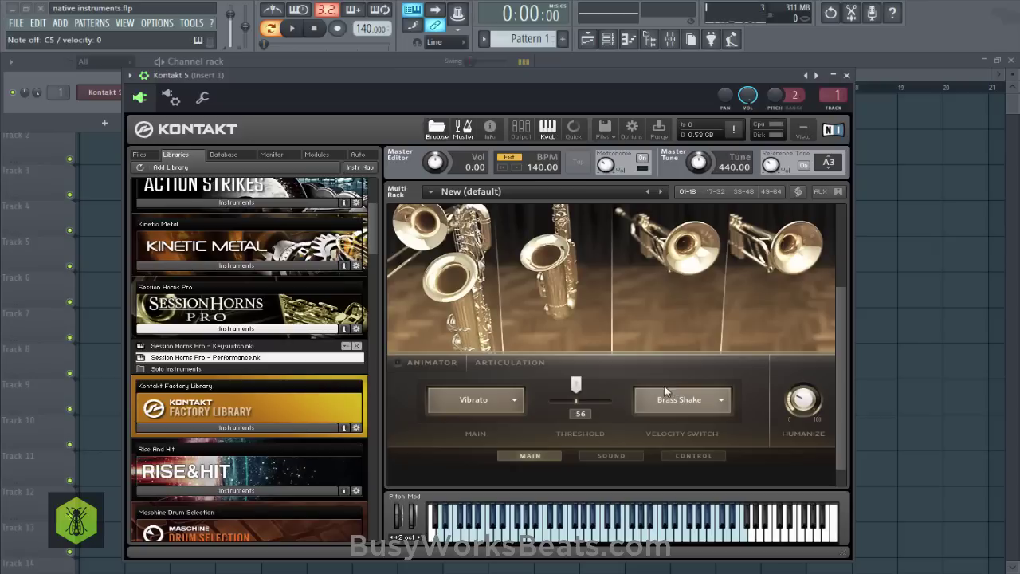
Turn on the horns' Animator and look over the phrase presets in its Pop category.
left_click(433, 365)
left_click(433, 364)
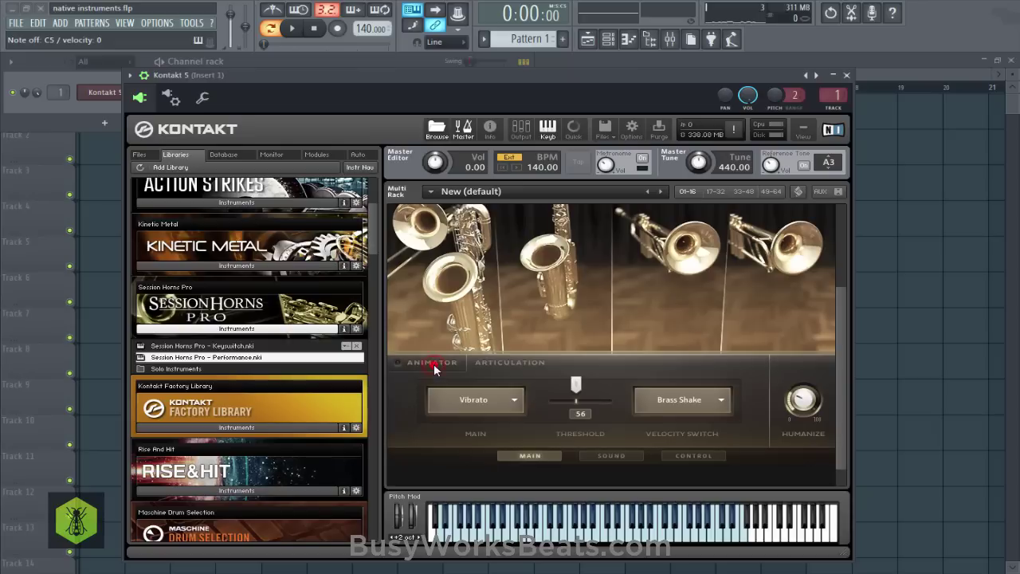
left_click(433, 365)
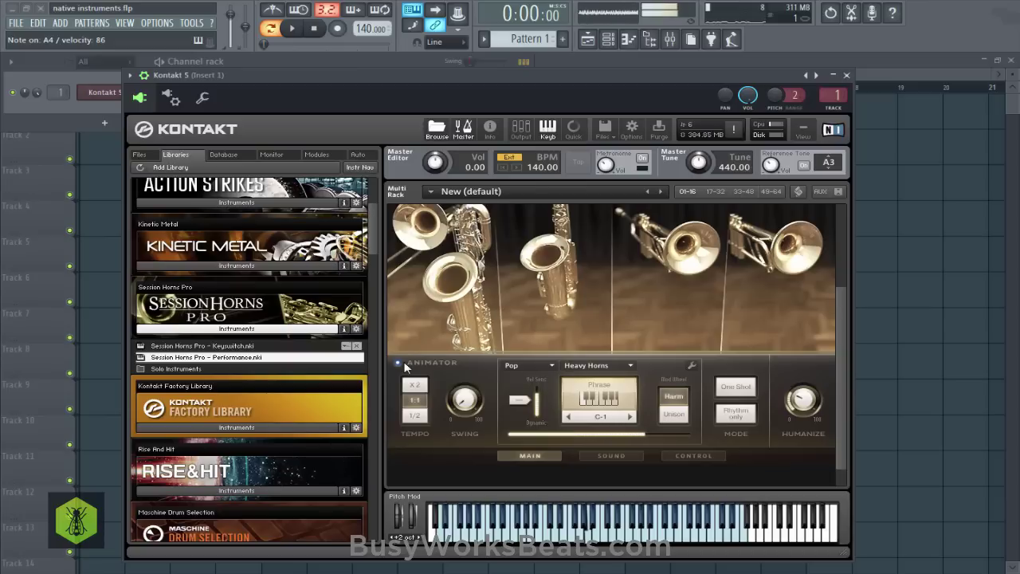
left_click(614, 365)
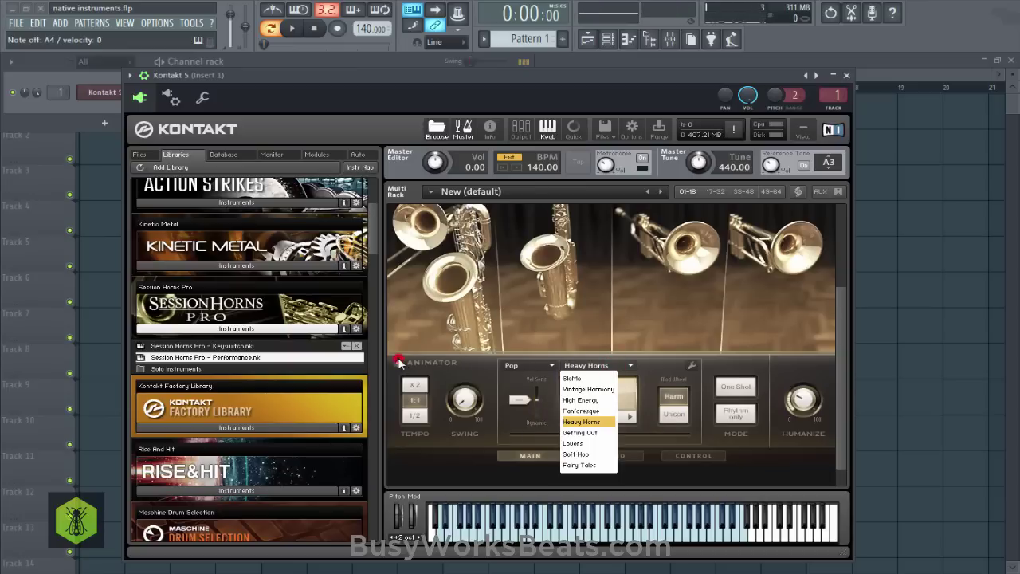
left_click(395, 358)
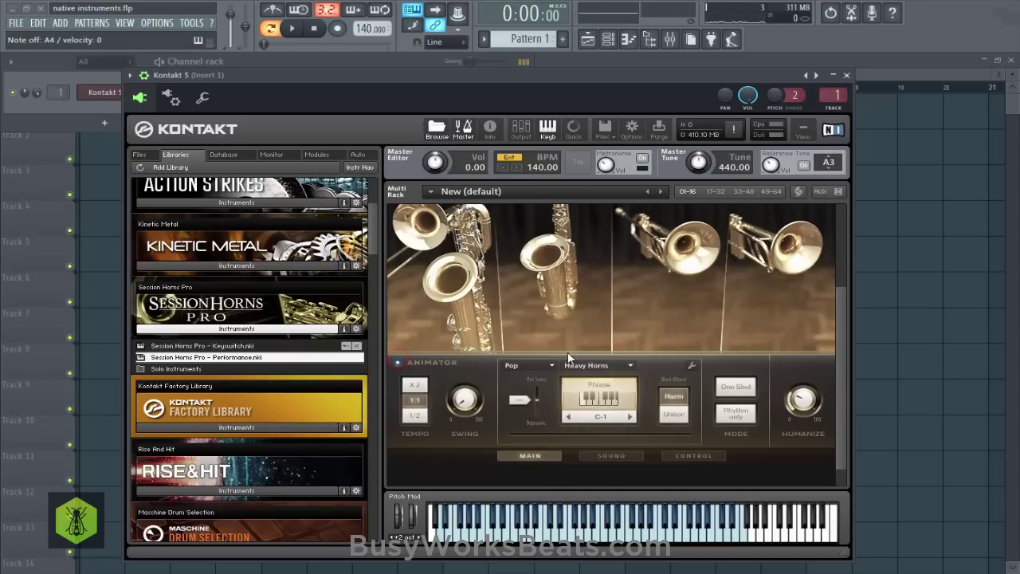
Look over the horns' sound page with its Global Master FX, and turn the Animator off.
left_click(604, 456)
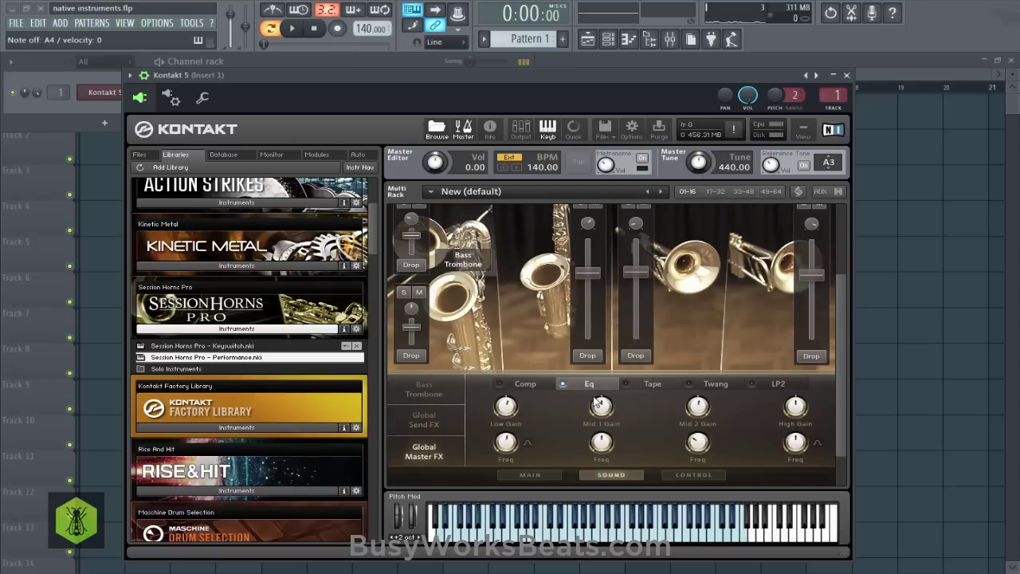
left_click(549, 474)
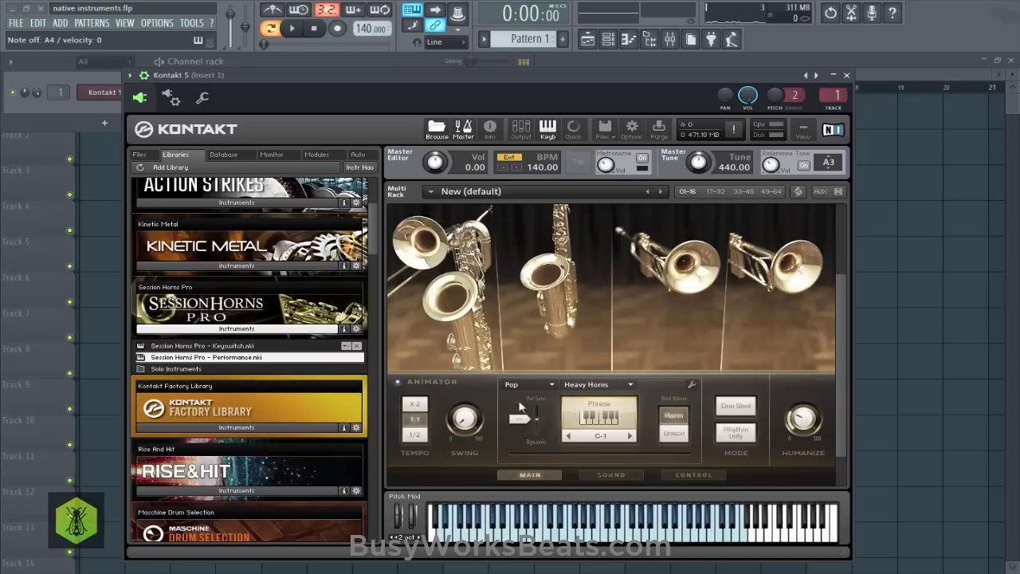
left_click(399, 381)
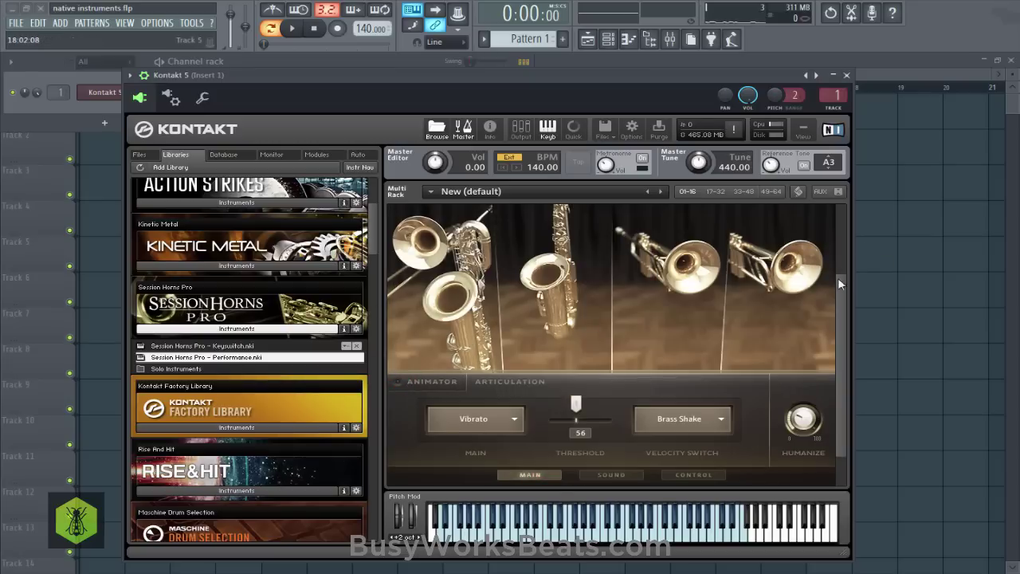
Remove Session Horns Pro - Performance from the multi rack without saving changes to the instrument.
scroll(837, 278, "up", 3)
left_click(829, 212)
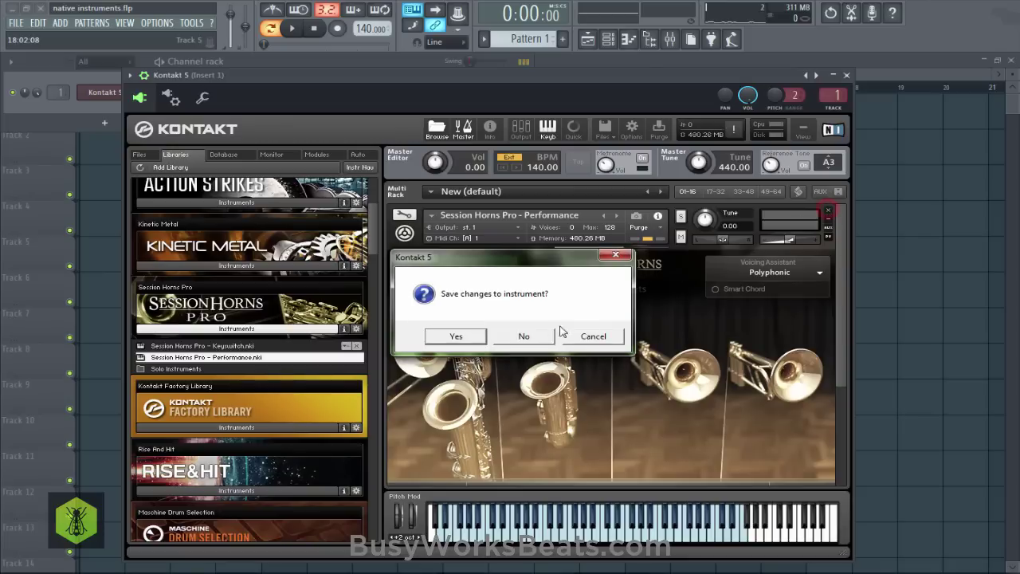
left_click(517, 340)
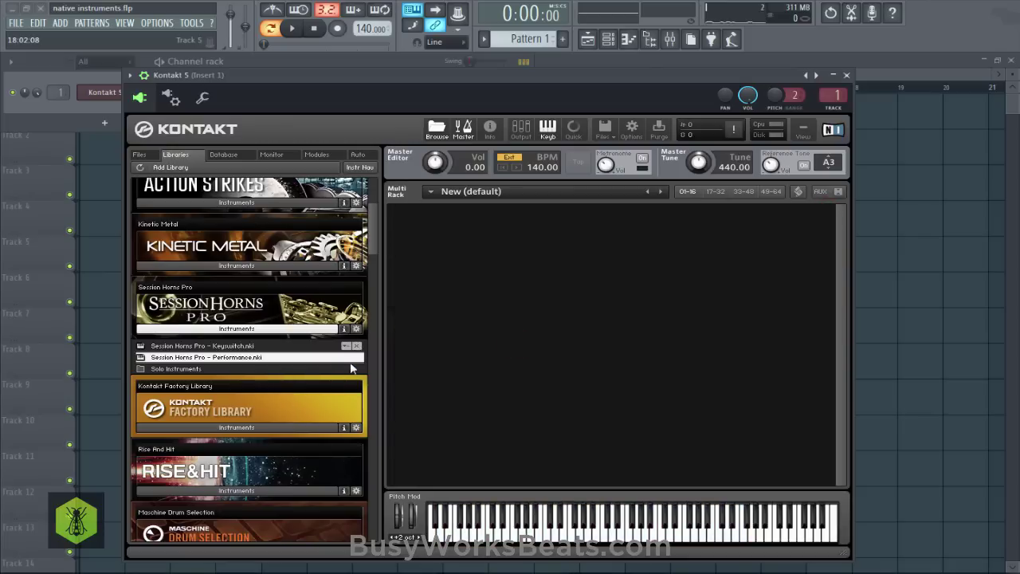
Look over the instruments of the Kontakt Factory Library and continue to Rise & Hit in the library list.
left_click_drag(372, 243, 370, 260)
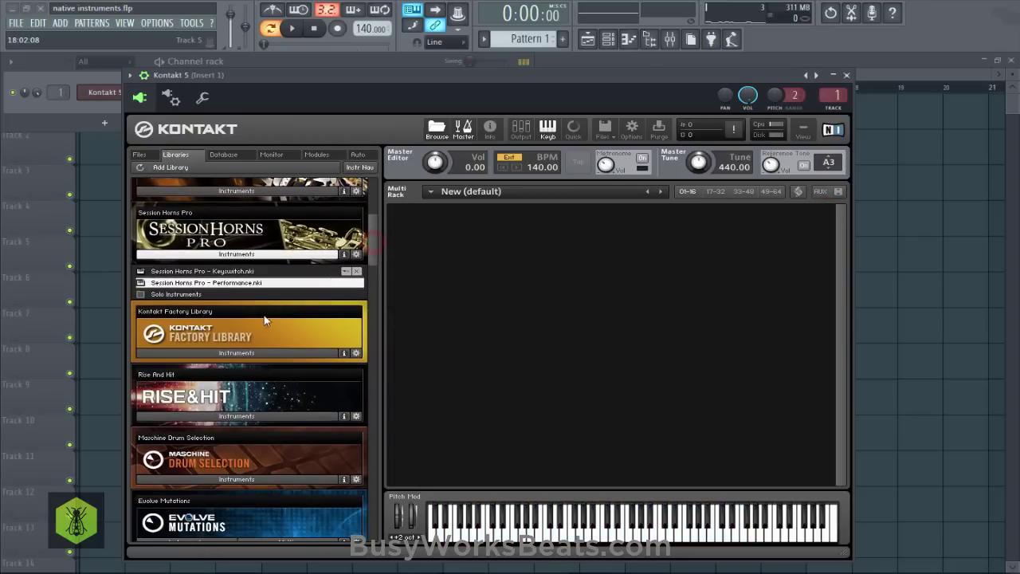
left_click(236, 352)
left_click(236, 353)
left_click_drag(377, 239, 381, 258)
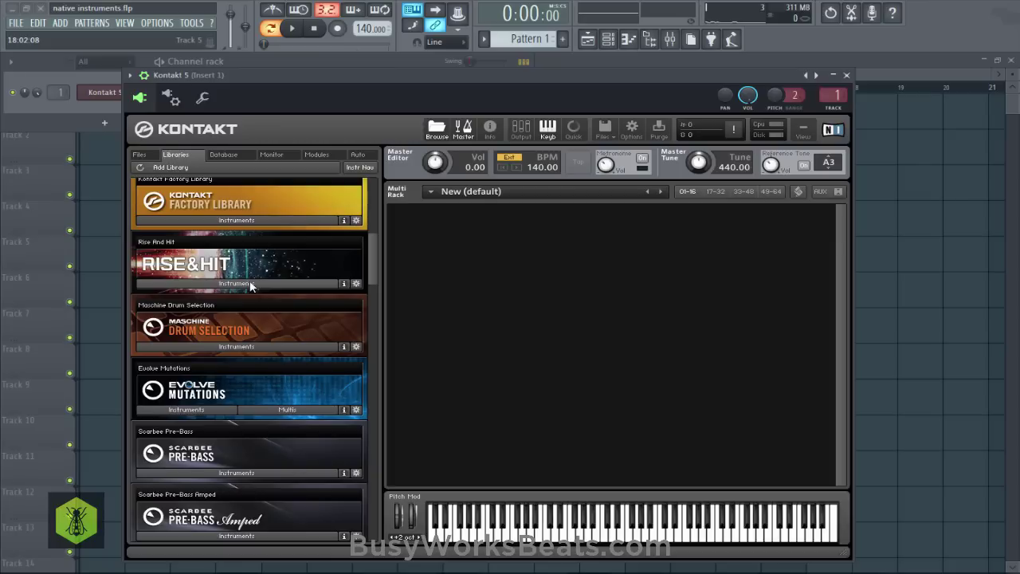
Browse the libraries from Maschine Drum Selection to Scarbee Vintage Keys and look over the Vintage Keys instrument folders.
scroll(335, 362, "down", 2)
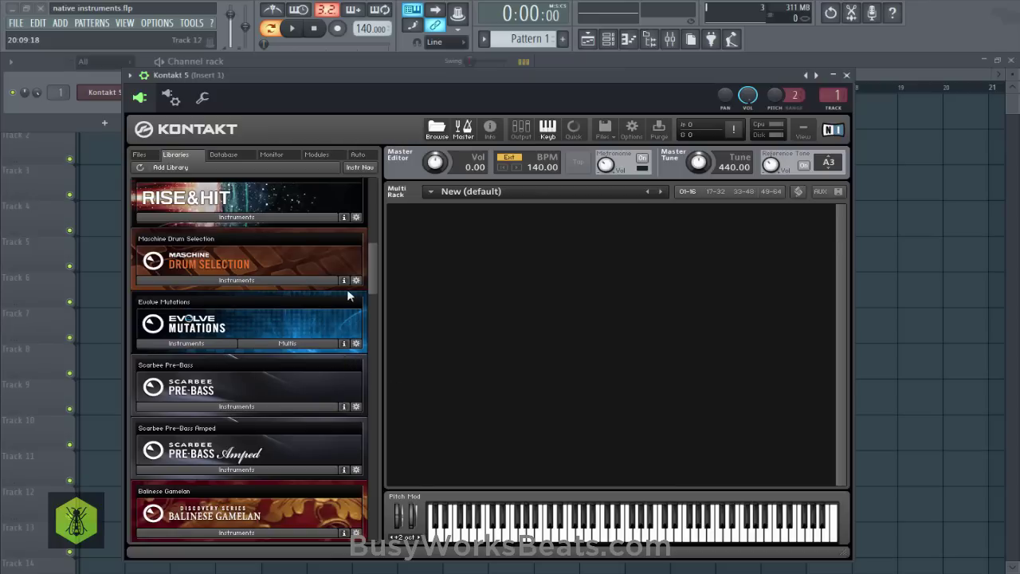
scroll(372, 268, "down", 2)
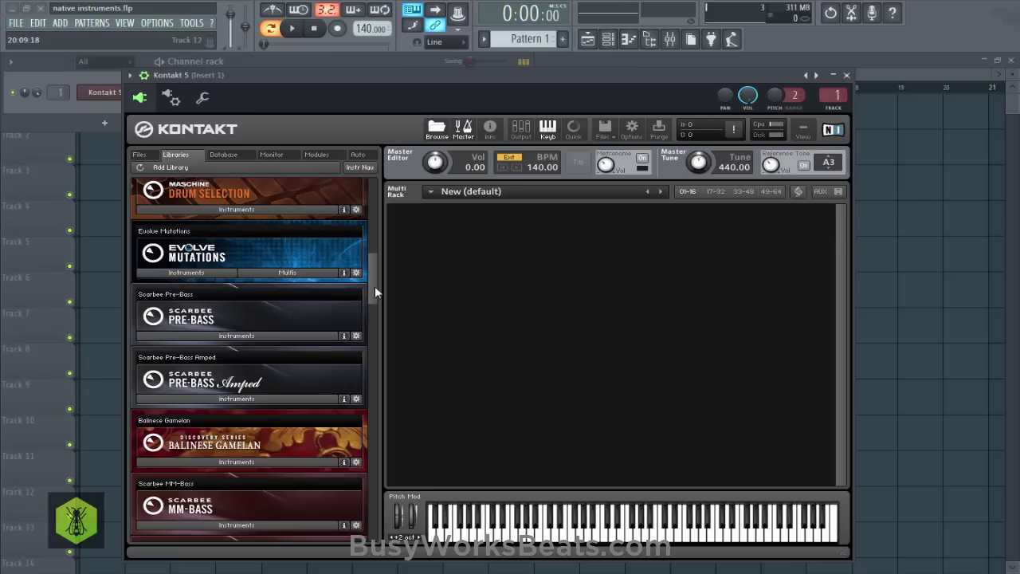
left_click_drag(374, 286, 371, 307)
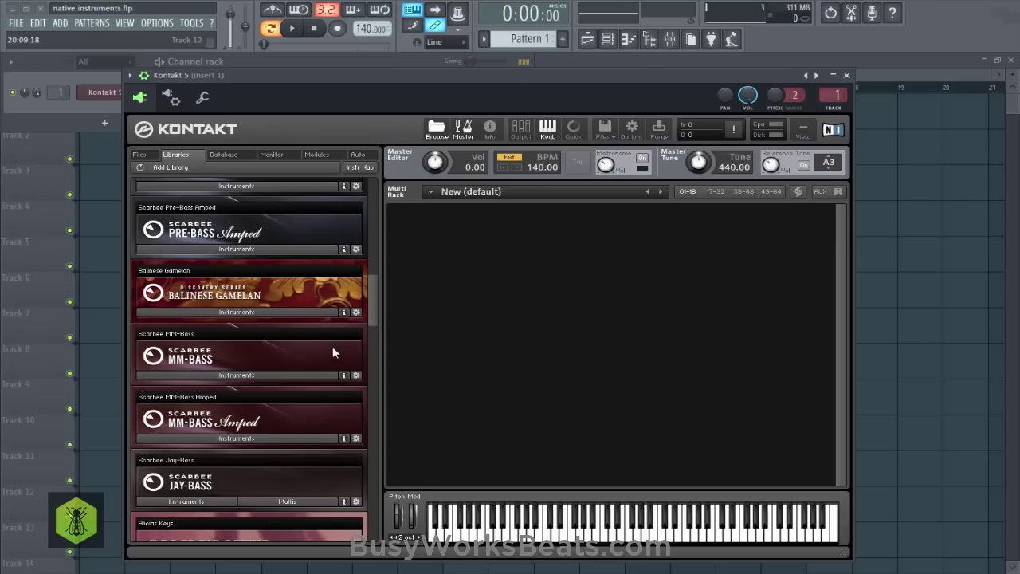
left_click_drag(373, 308, 374, 321)
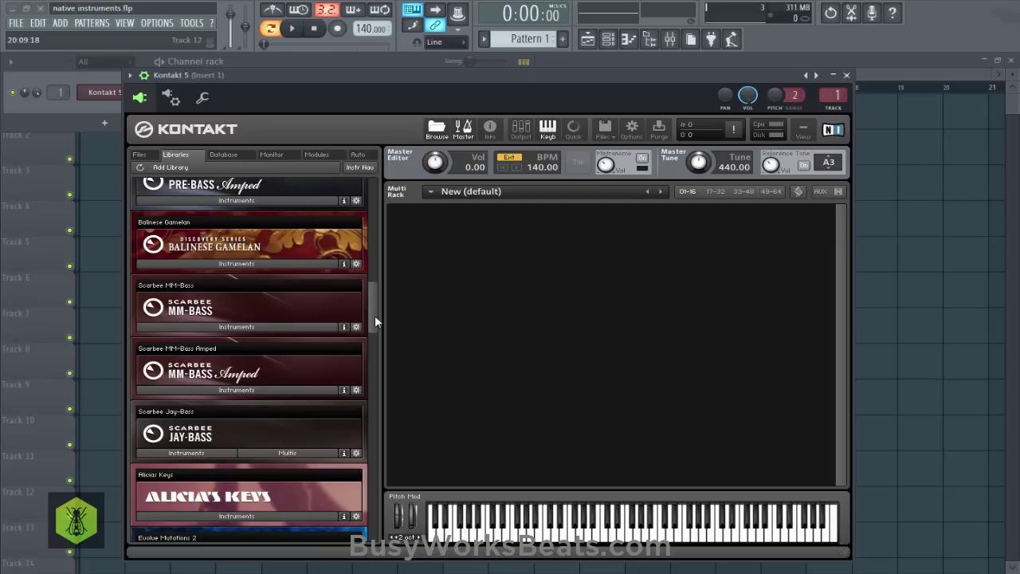
left_click_drag(374, 315, 377, 318)
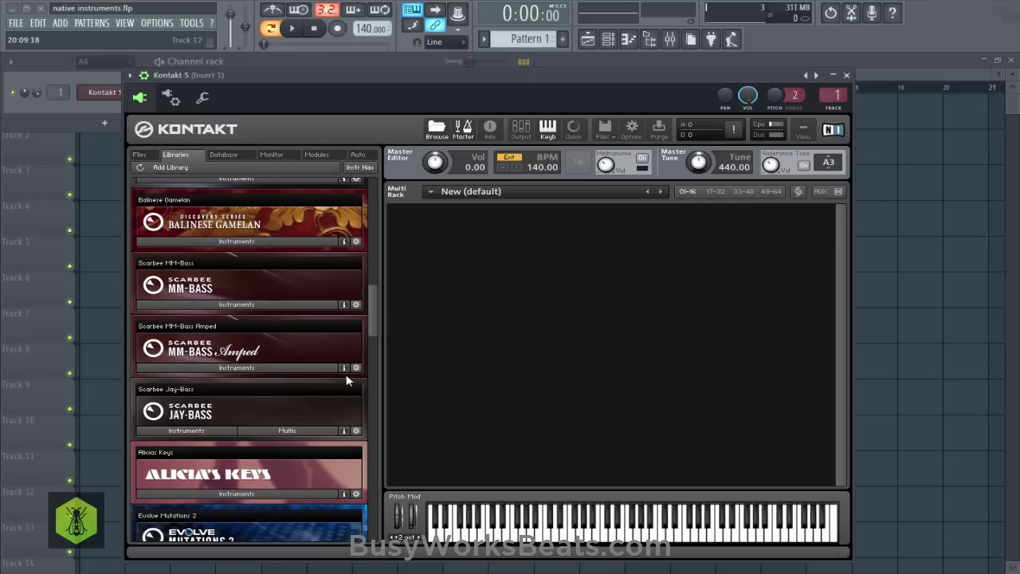
left_click_drag(372, 319, 373, 335)
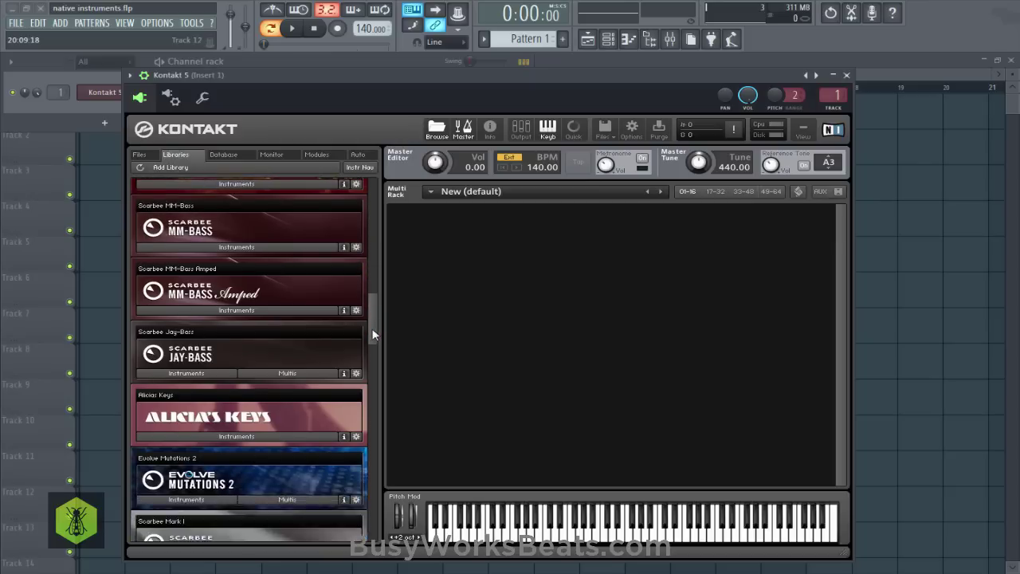
scroll(372, 335, "down", 2)
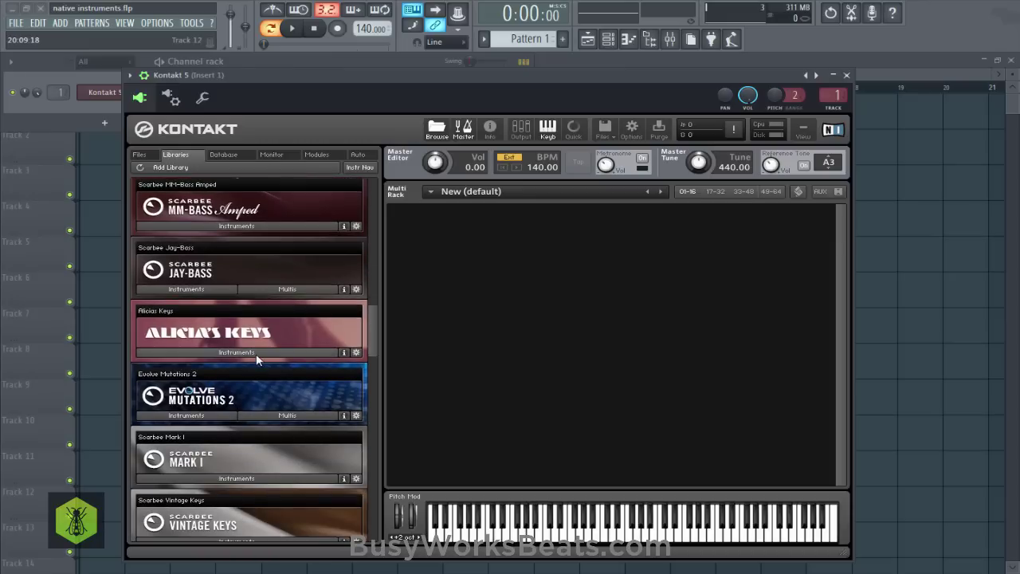
left_click_drag(373, 320, 374, 352)
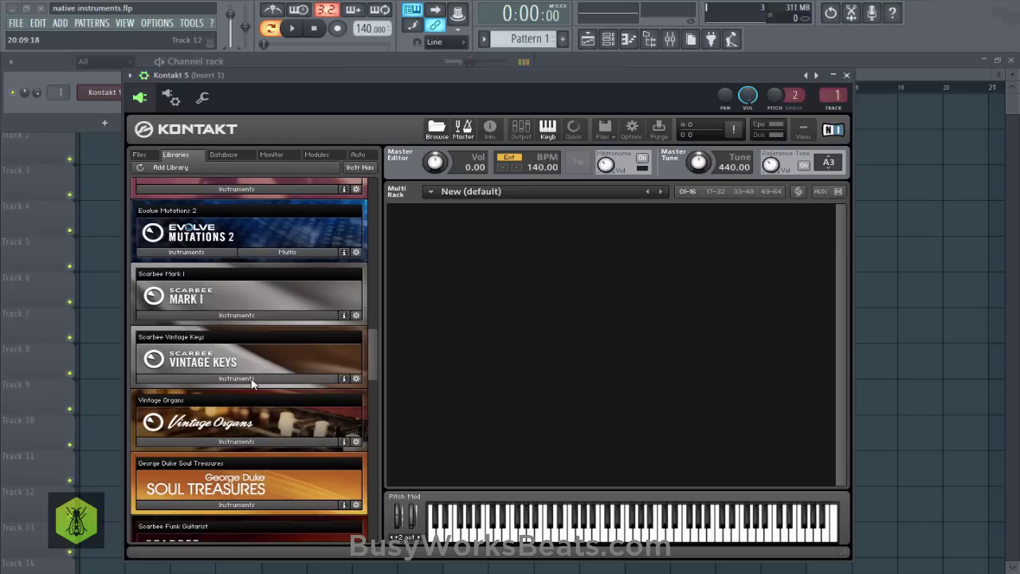
left_click(221, 377)
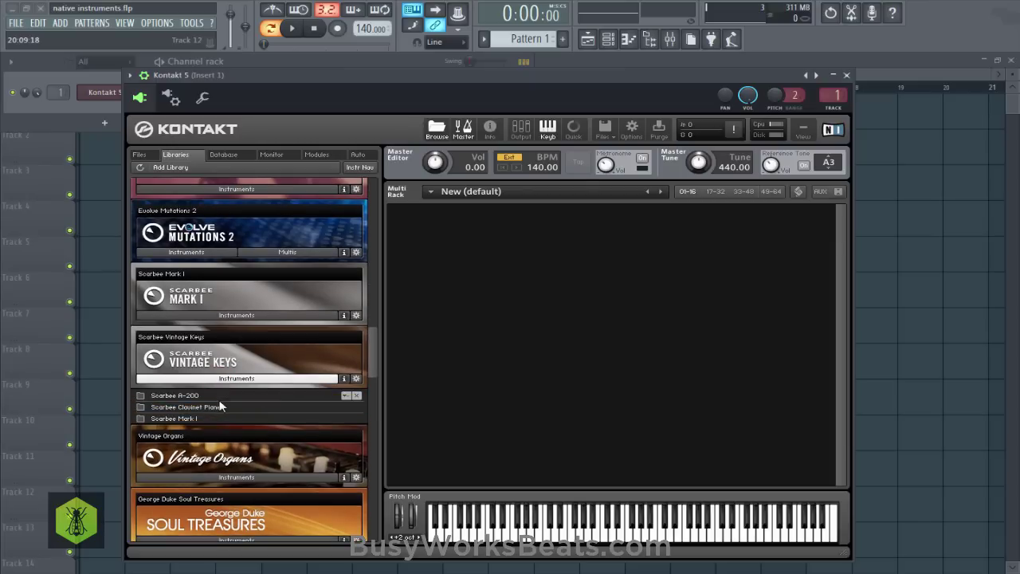
left_click(237, 381)
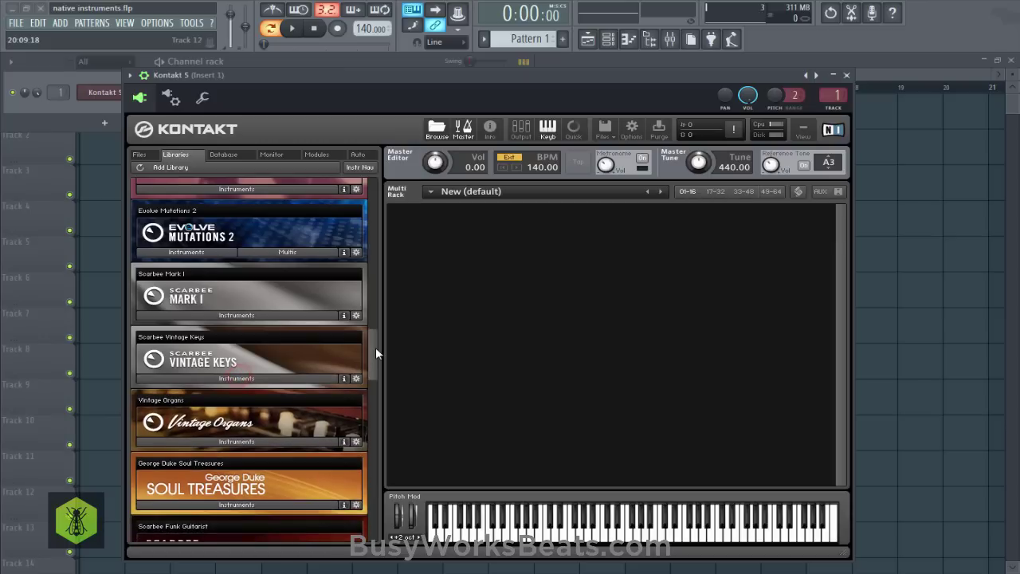
Browse the libraries from Vintage Organs to Session Strings Pro and check the Session Strings Pro instruments.
left_click_drag(376, 347, 372, 367)
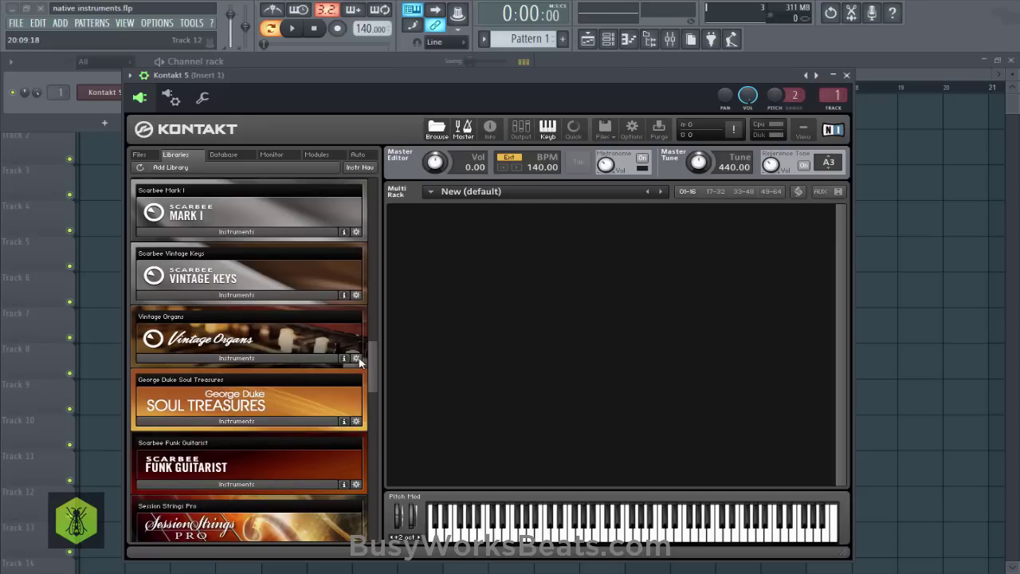
scroll(374, 363, "down", 3)
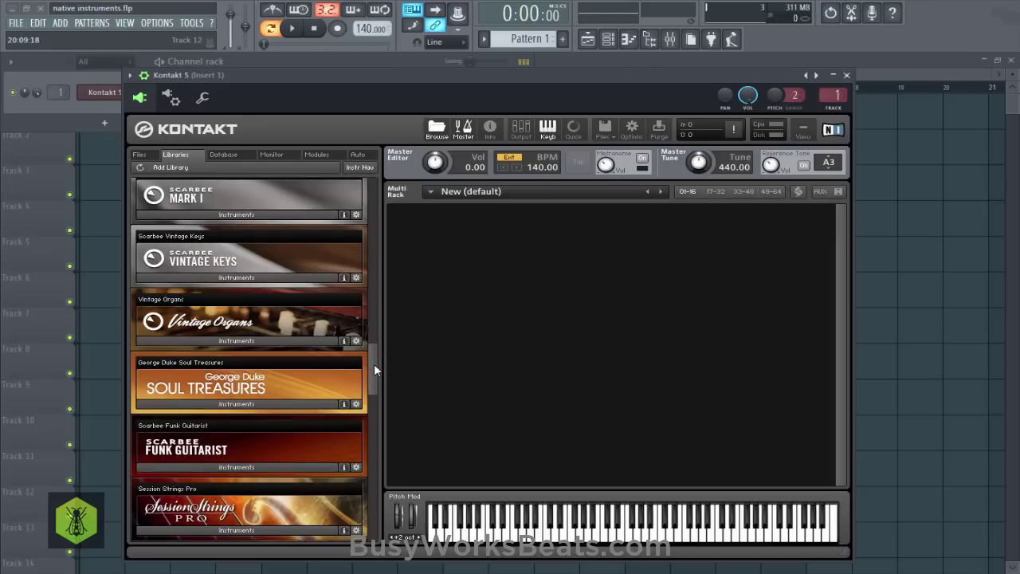
scroll(369, 371, "down", 9)
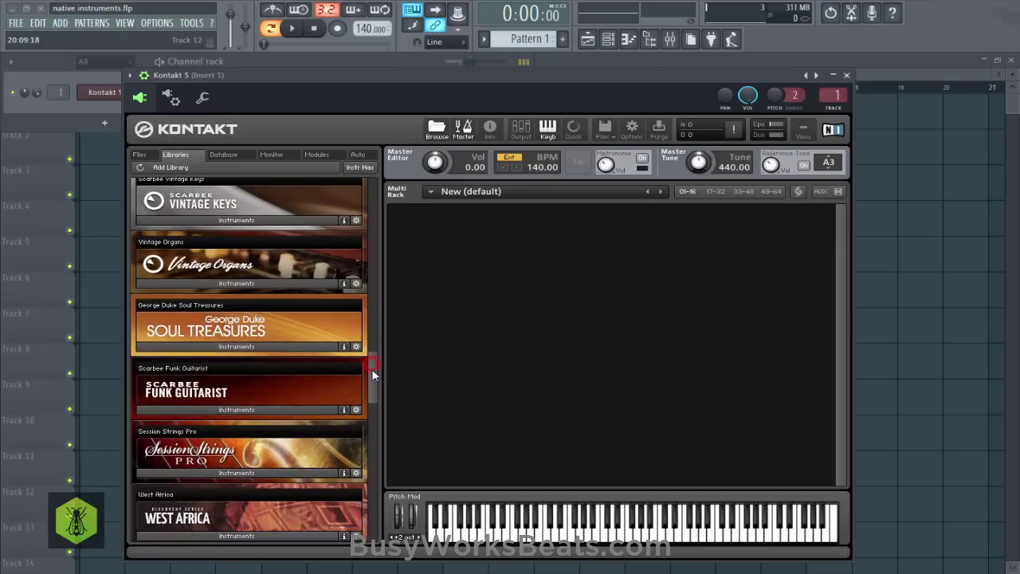
scroll(367, 377, "down", 4)
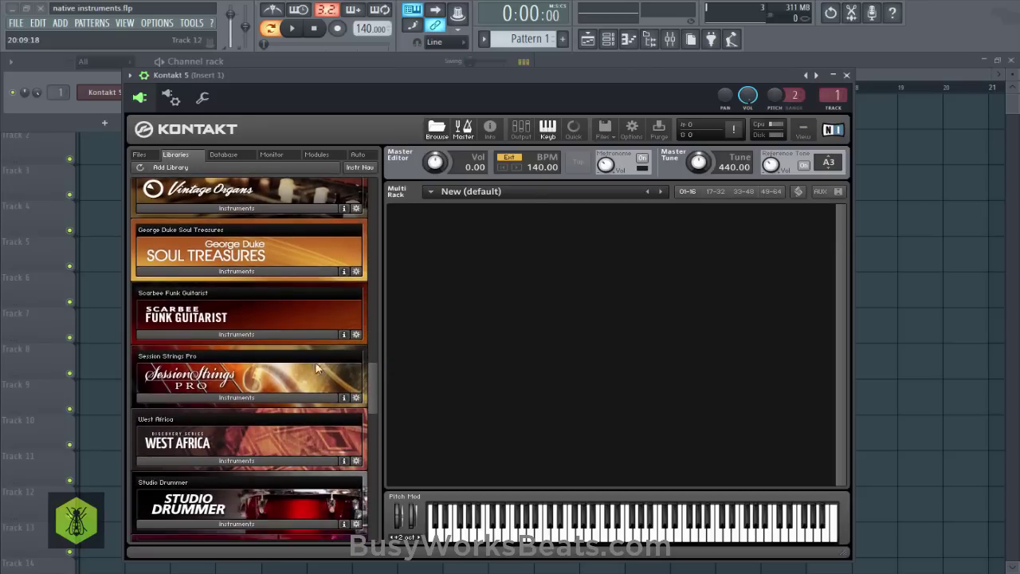
scroll(374, 398, "down", 3)
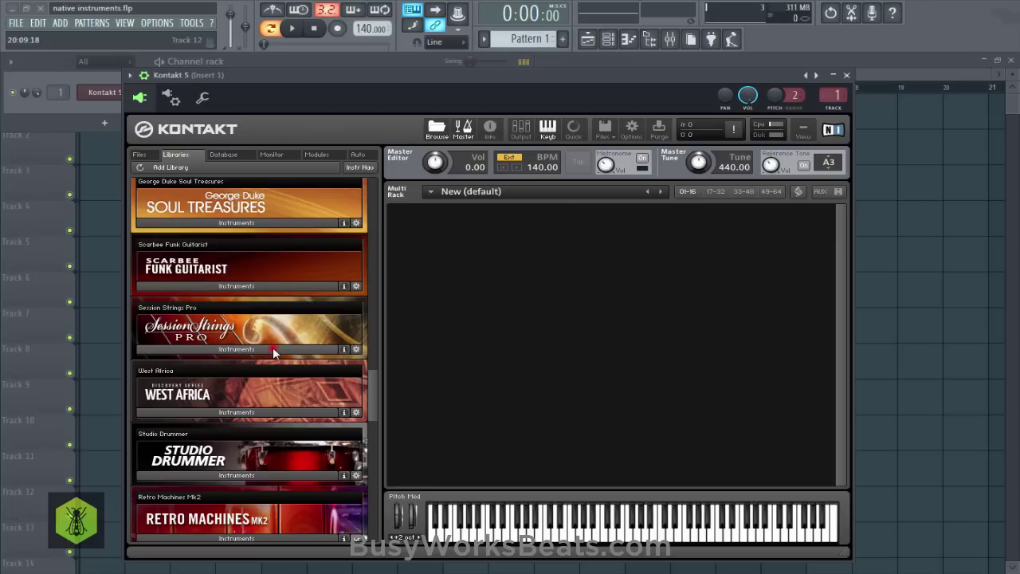
left_click(273, 349)
Look through the remaining libraries, from the Abbey Road drummers to Cuba, and return to The Giant.
left_click_drag(374, 380, 373, 447)
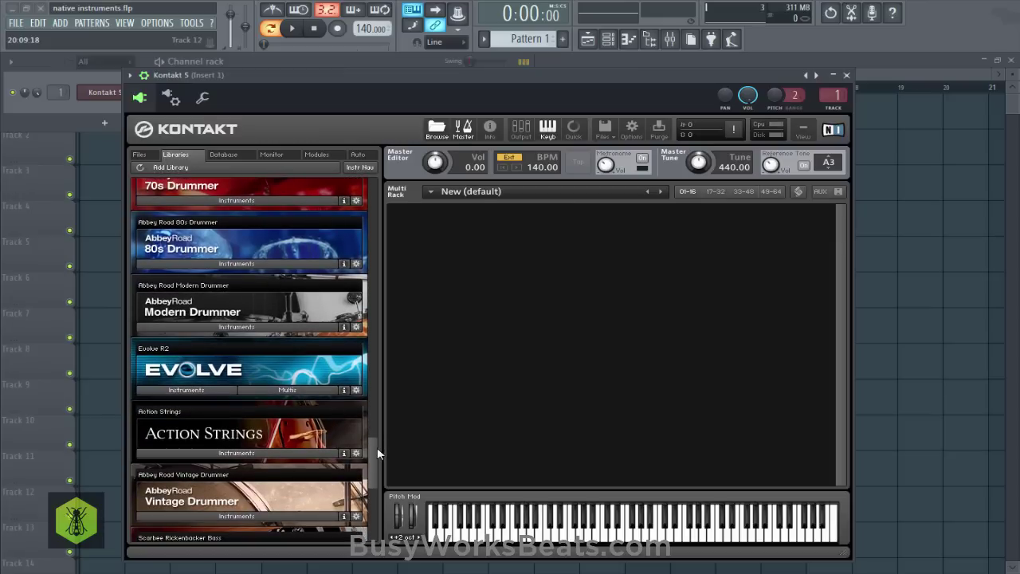
left_click_drag(377, 452, 360, 514)
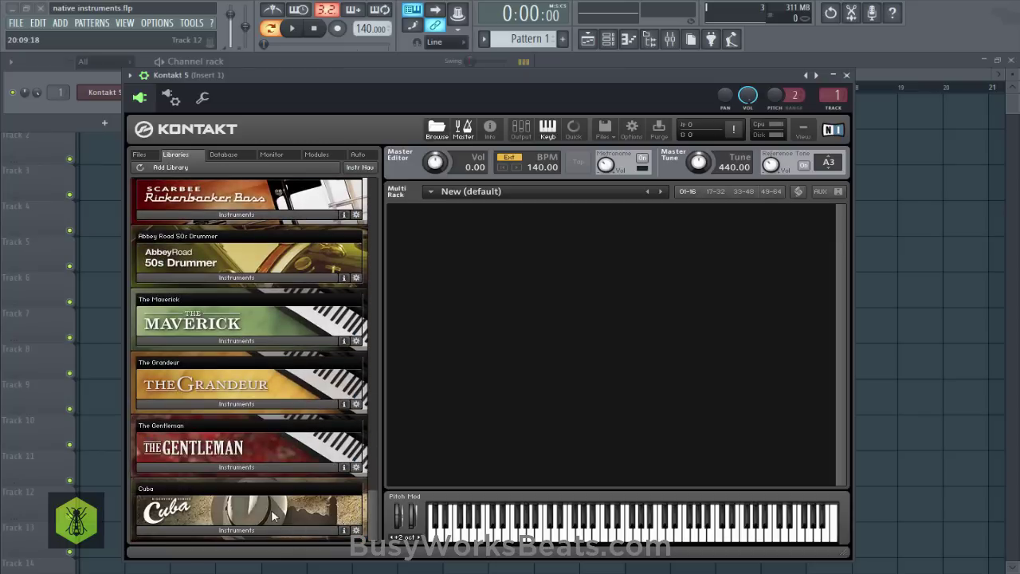
left_click_drag(373, 489, 381, 182)
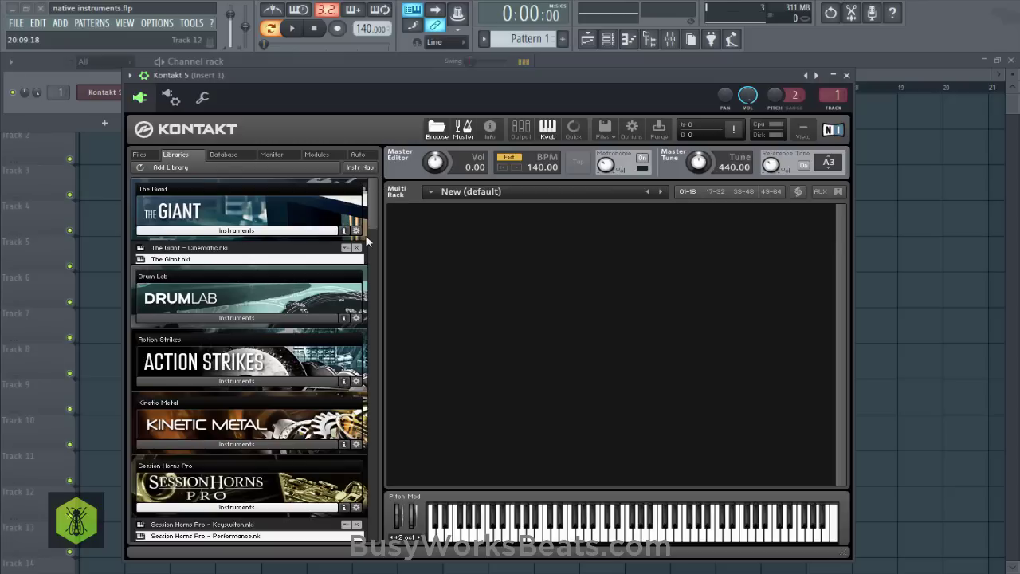